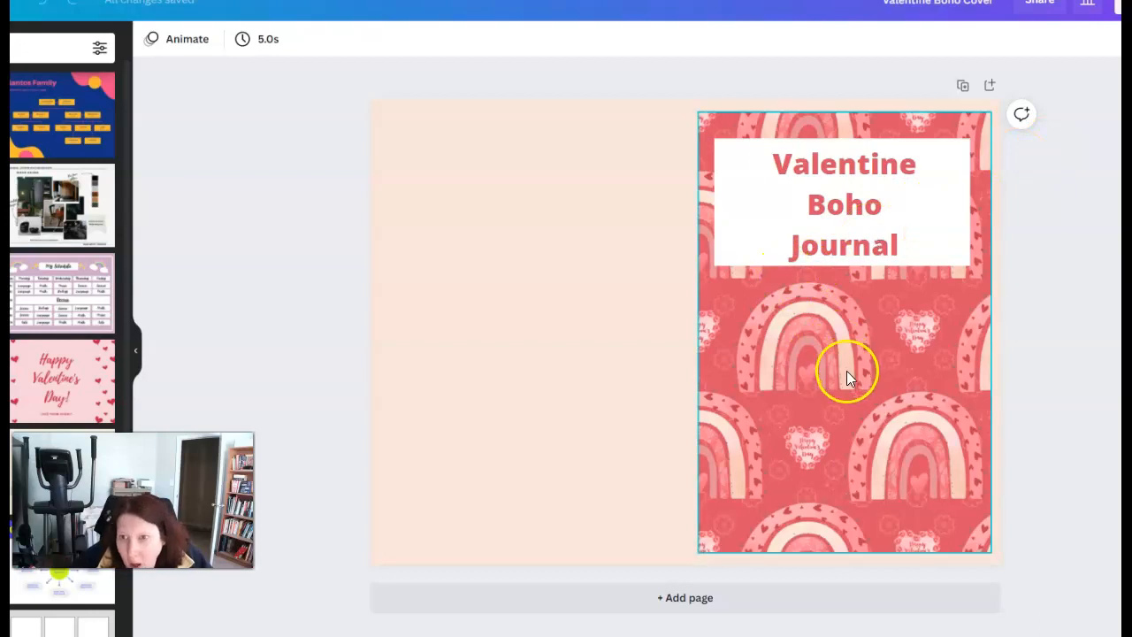
Switch to the bookow.com website and open its KDP Cover Template Generator
left_click(576, 330)
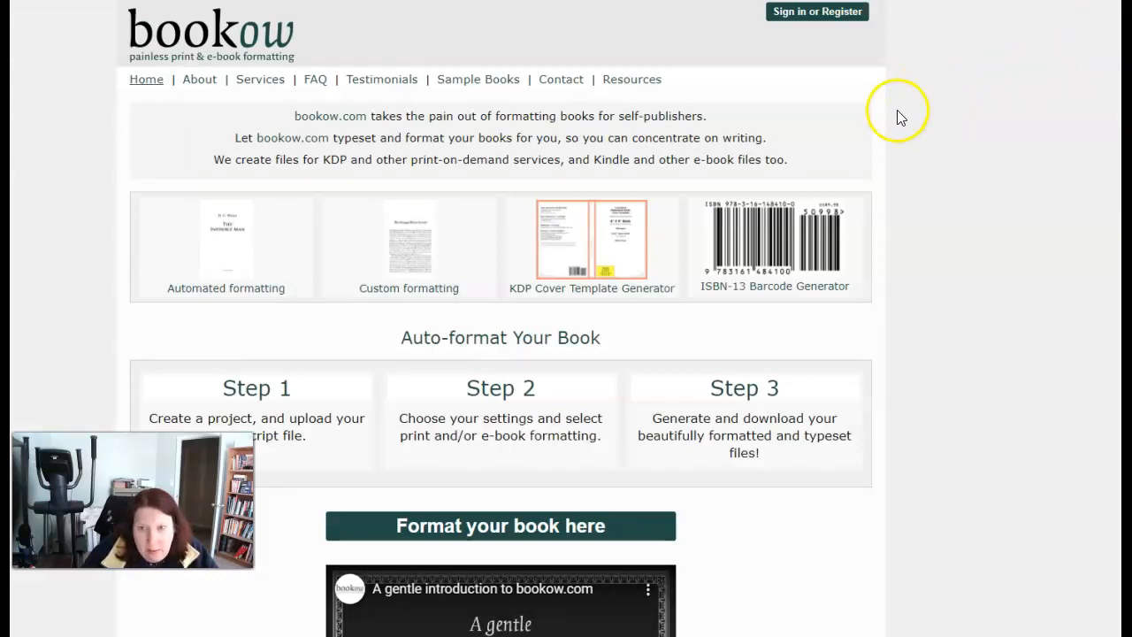
scroll(771, 382, "down", 1)
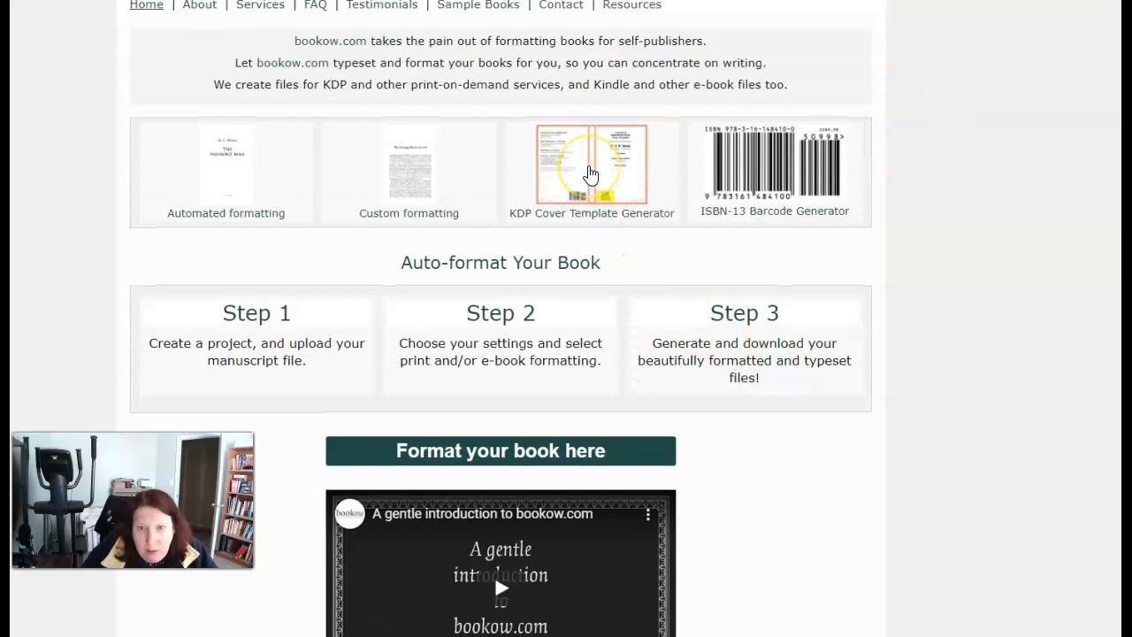
left_click(590, 174)
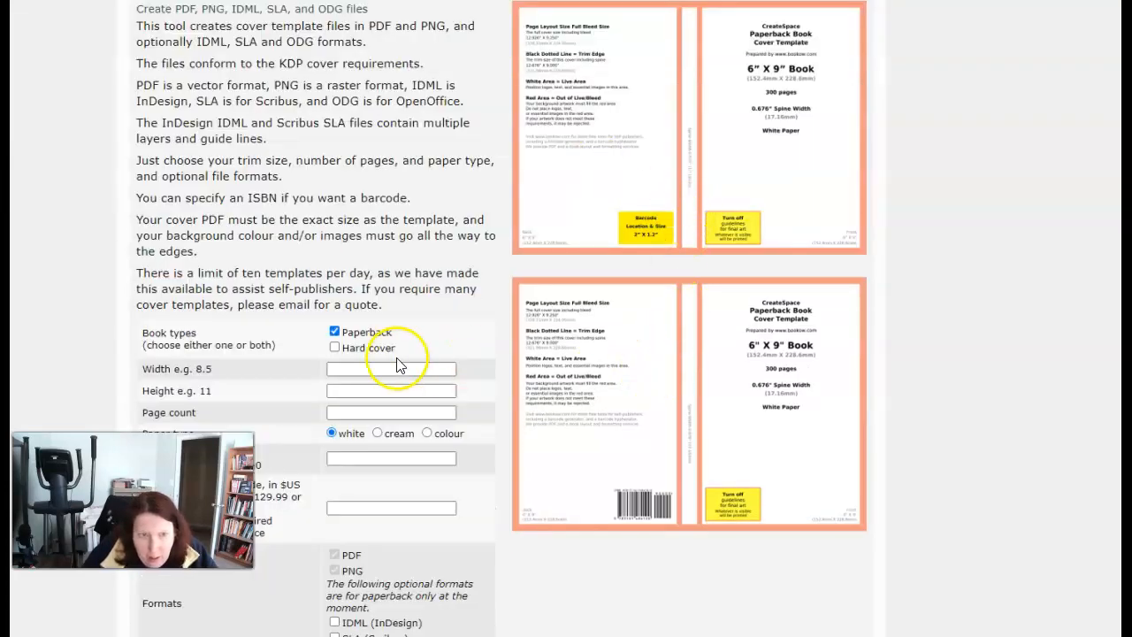
Specify a paperback 8.5 wide and 11 high with a page count of 34 in the cover template form
scroll(353, 428, "up", 1)
scroll(530, 428, "up", 3)
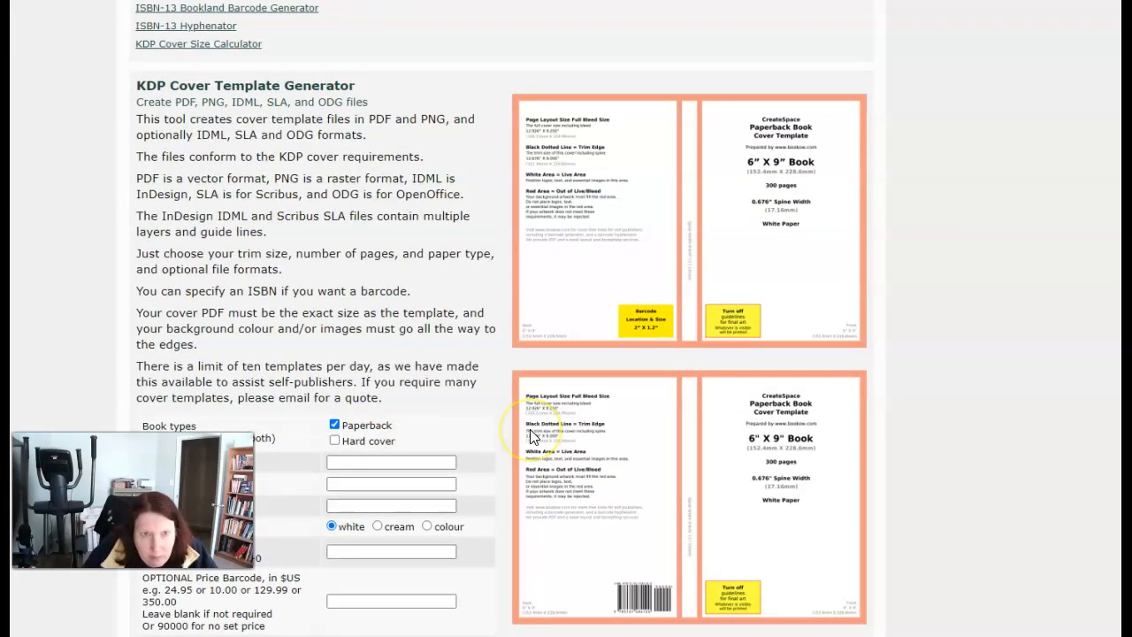
scroll(569, 414, "down", 2)
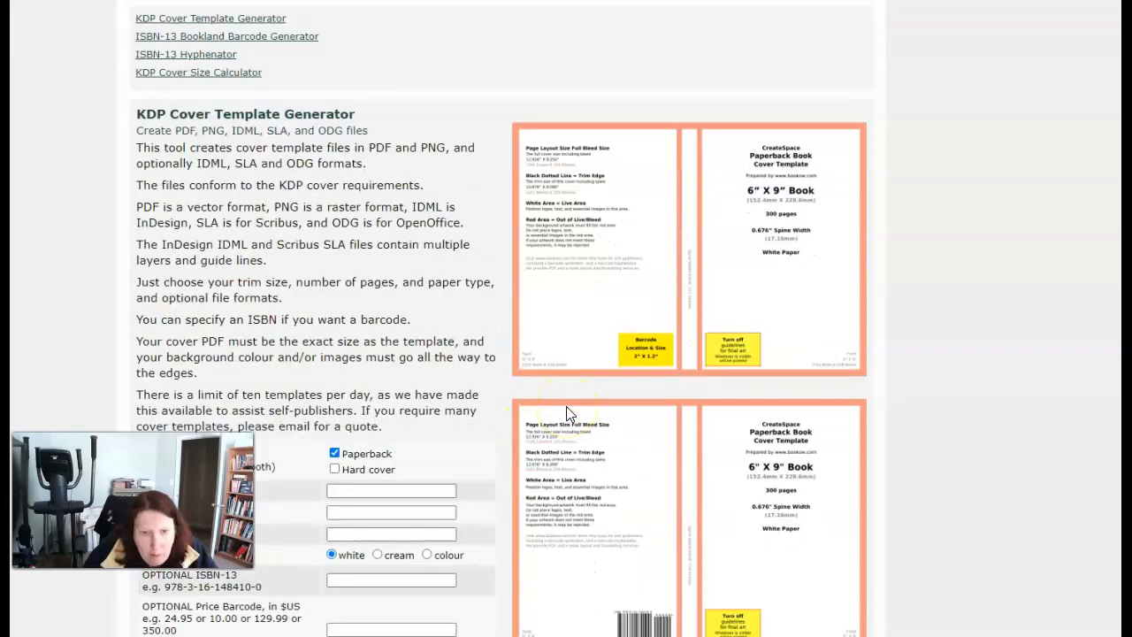
scroll(568, 414, "down", 2)
scroll(569, 413, "down", 1)
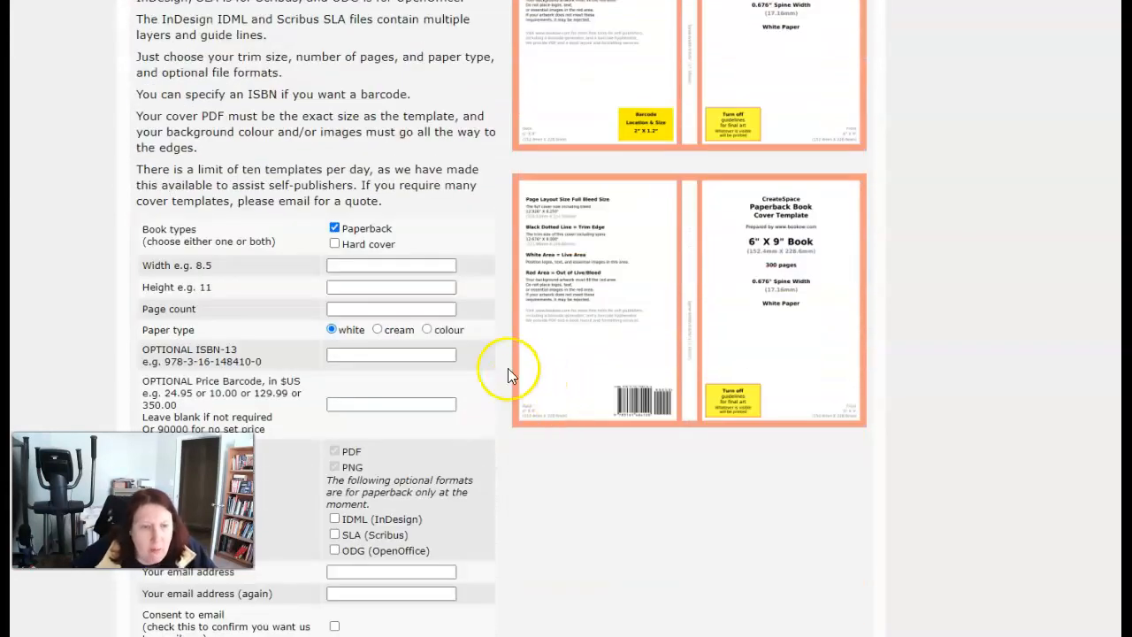
left_click(405, 270)
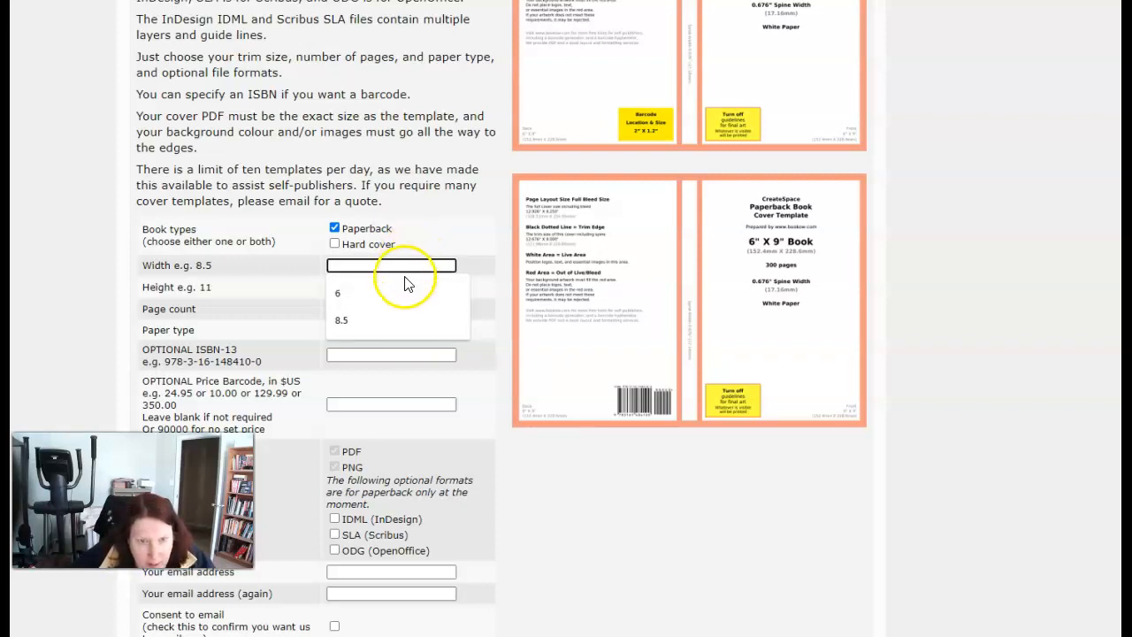
left_click(390, 319)
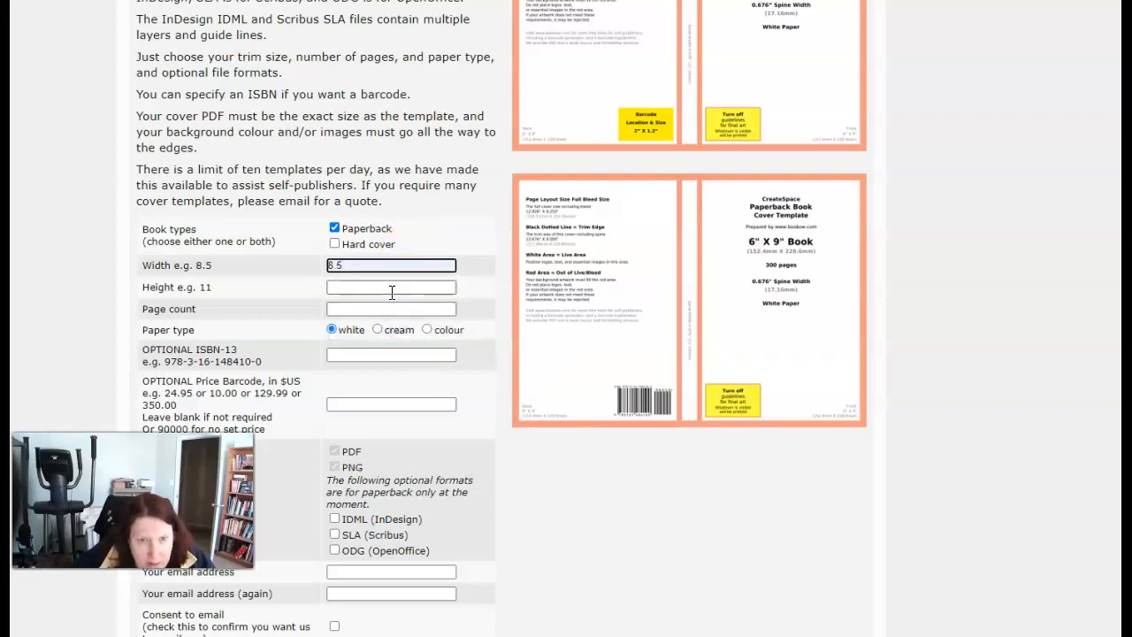
left_click(392, 288)
type("11")
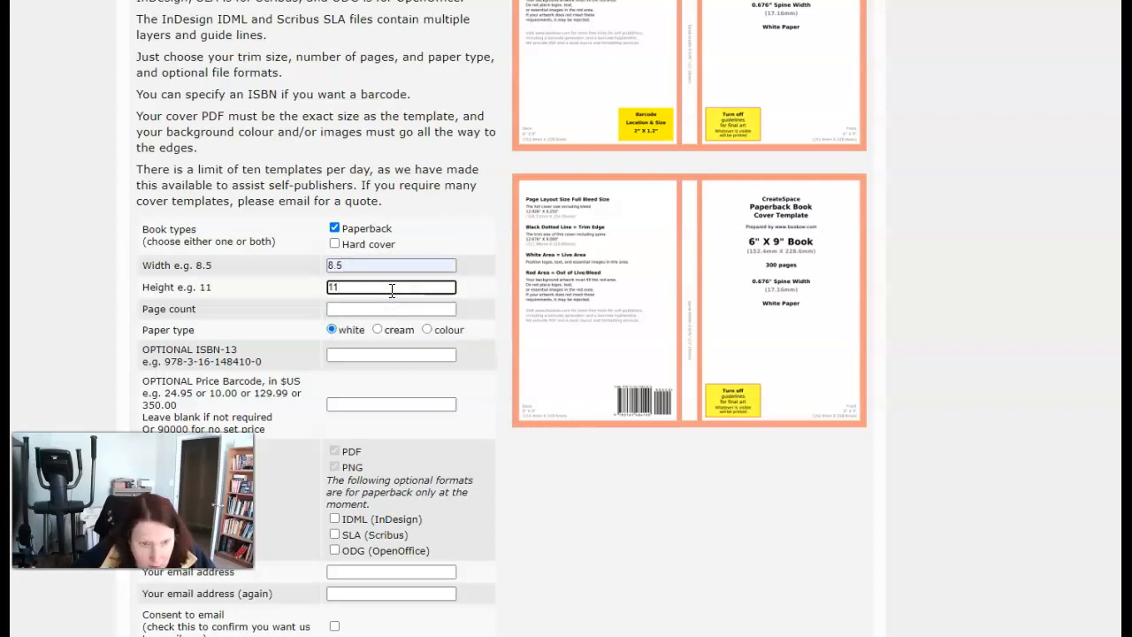
left_click(380, 307)
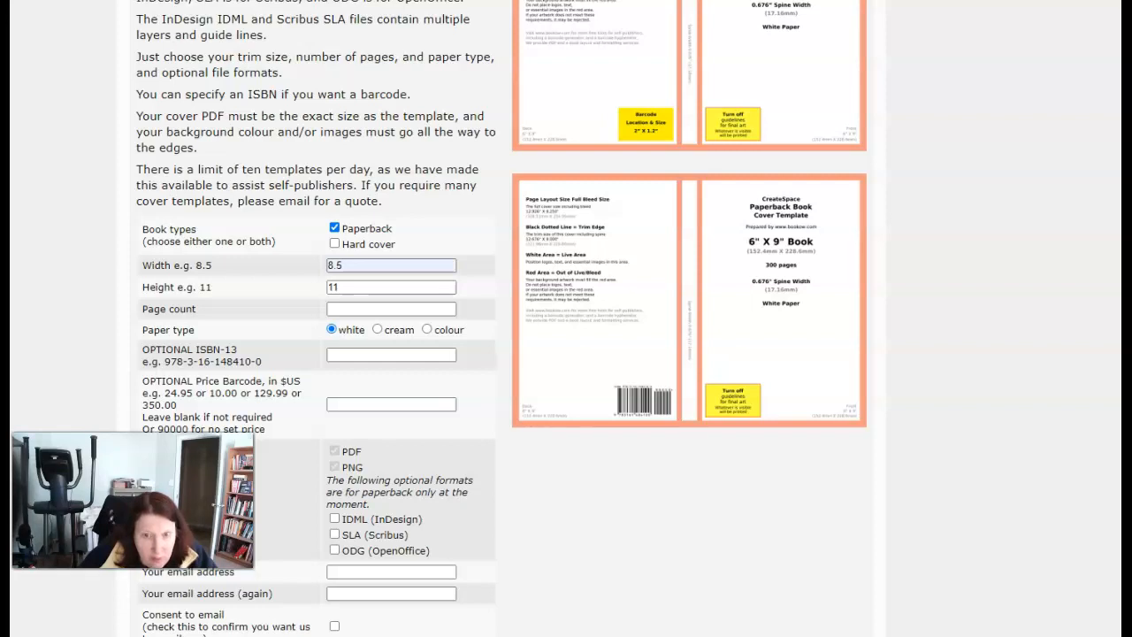
left_click(366, 308)
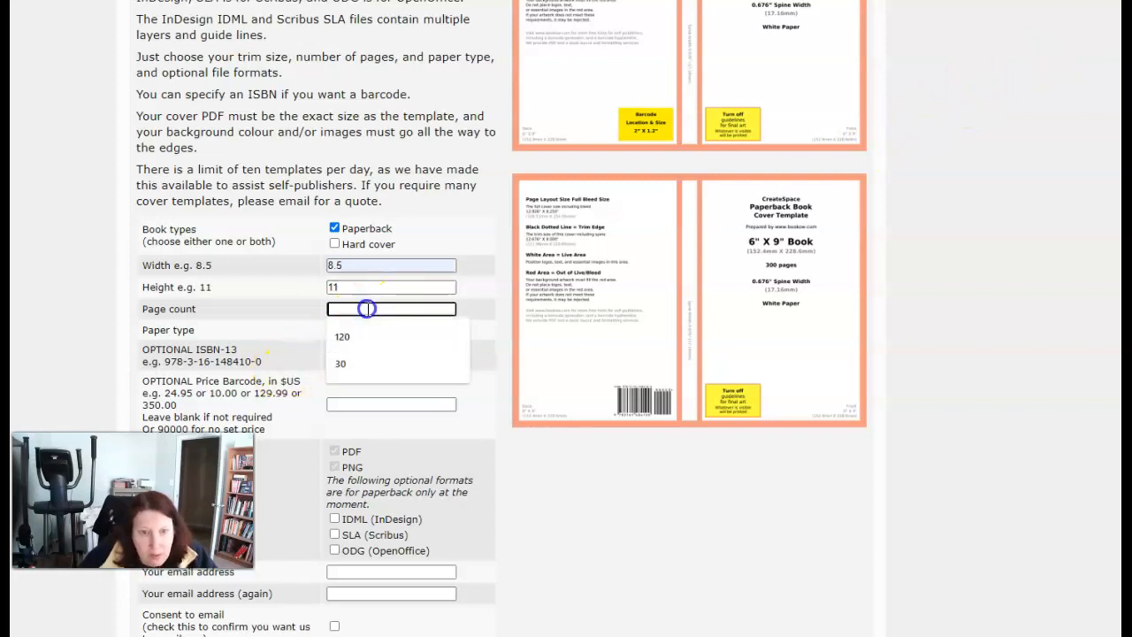
type("34")
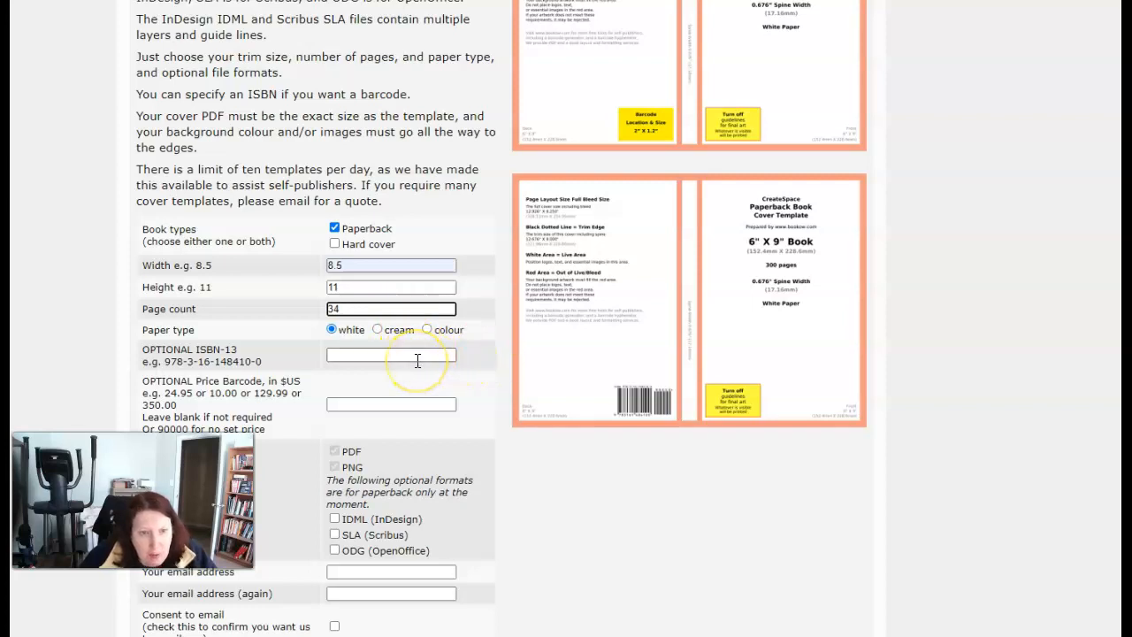
Fill in both e-mail address fields and give consent to be emailed the template
scroll(417, 360, "down", 1)
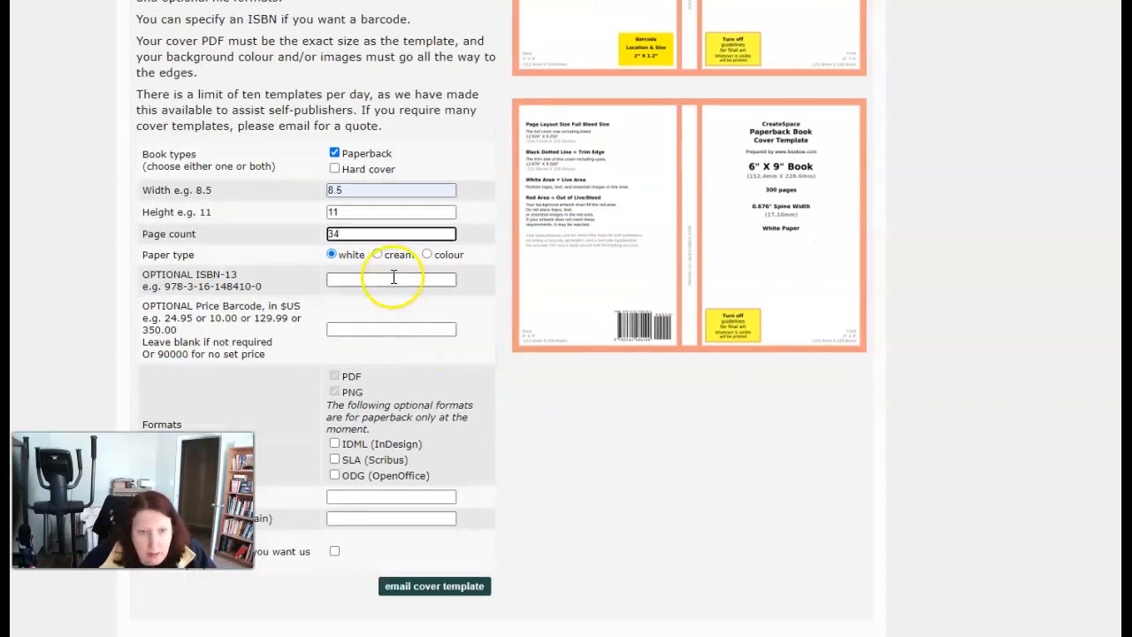
scroll(278, 442, "down", 1)
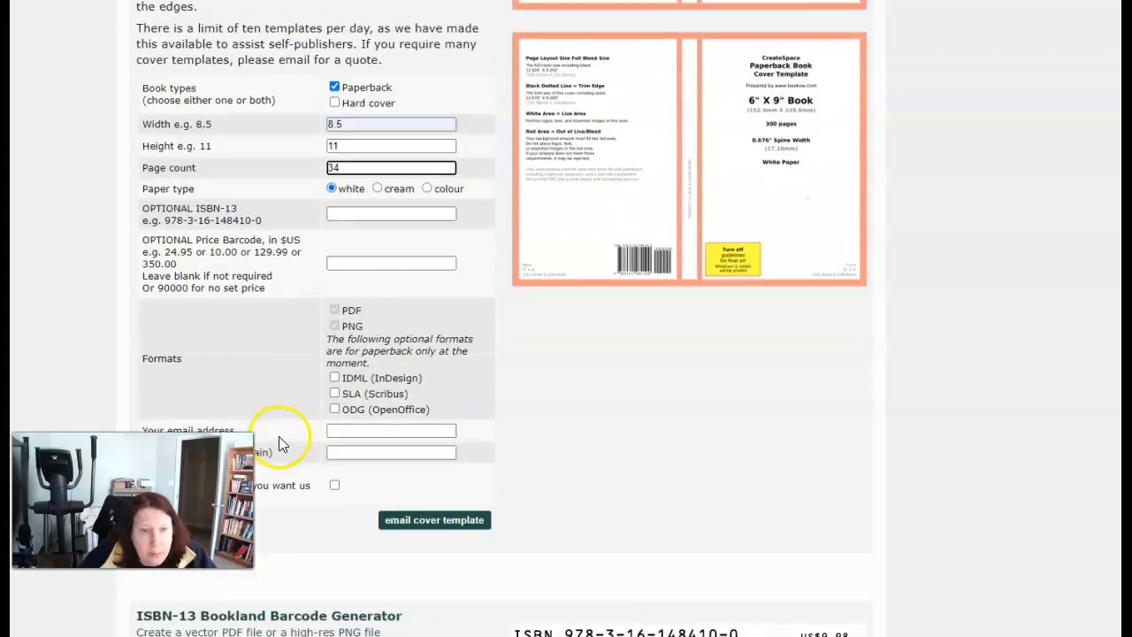
left_click(372, 421)
left_click(373, 448)
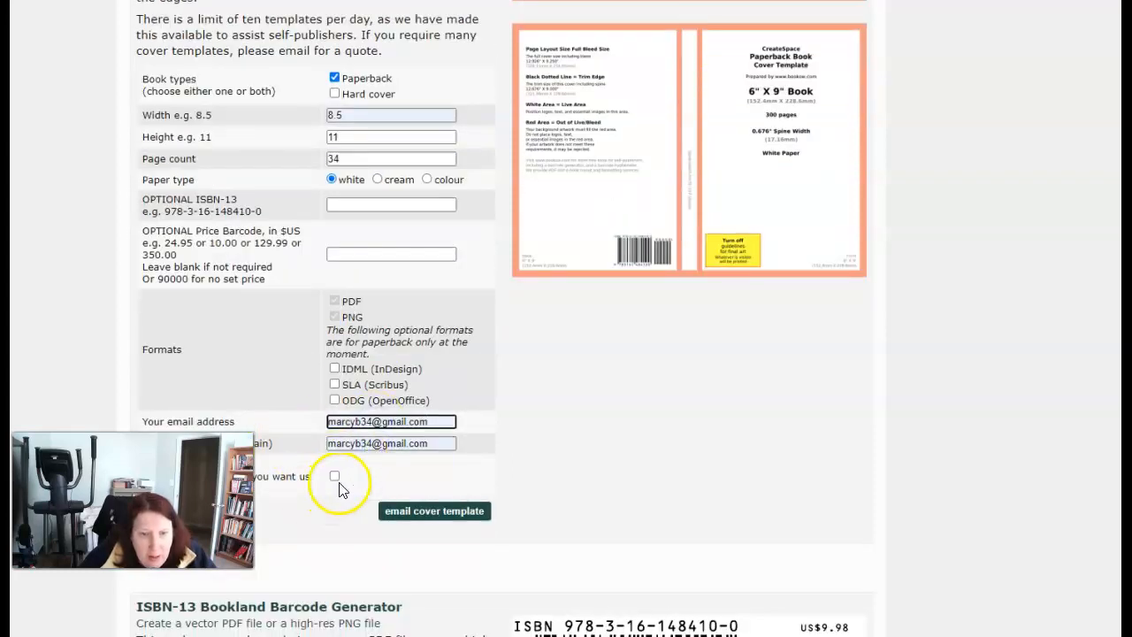
left_click(335, 479)
Submit the cover template request, choosing to have it just emailed without a donation
left_click(414, 513)
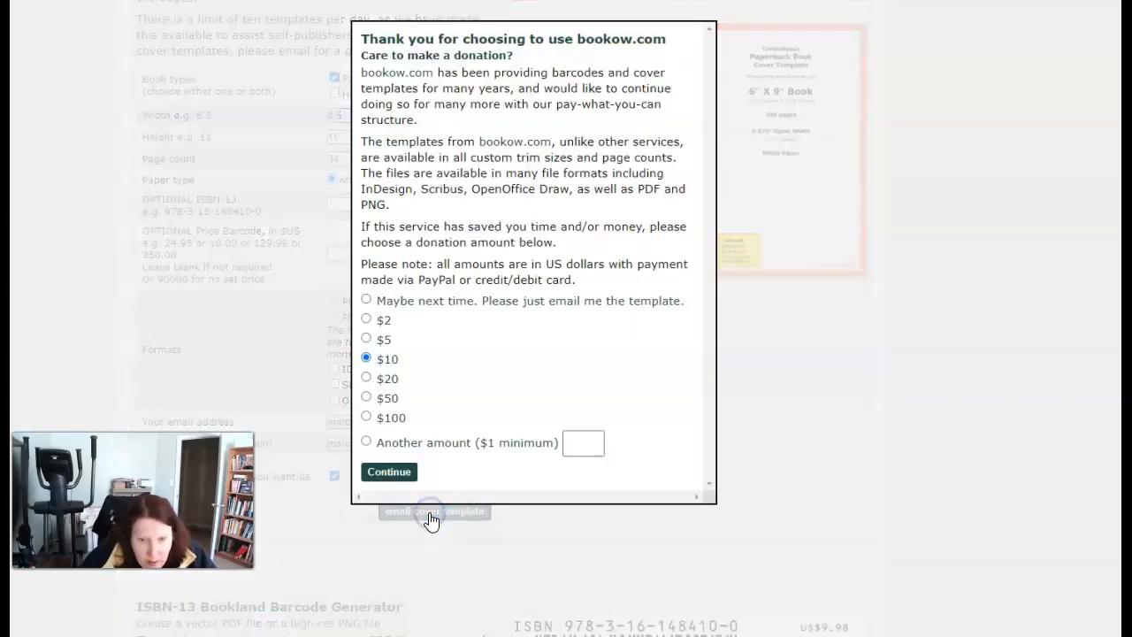
left_click(366, 302)
left_click(383, 475)
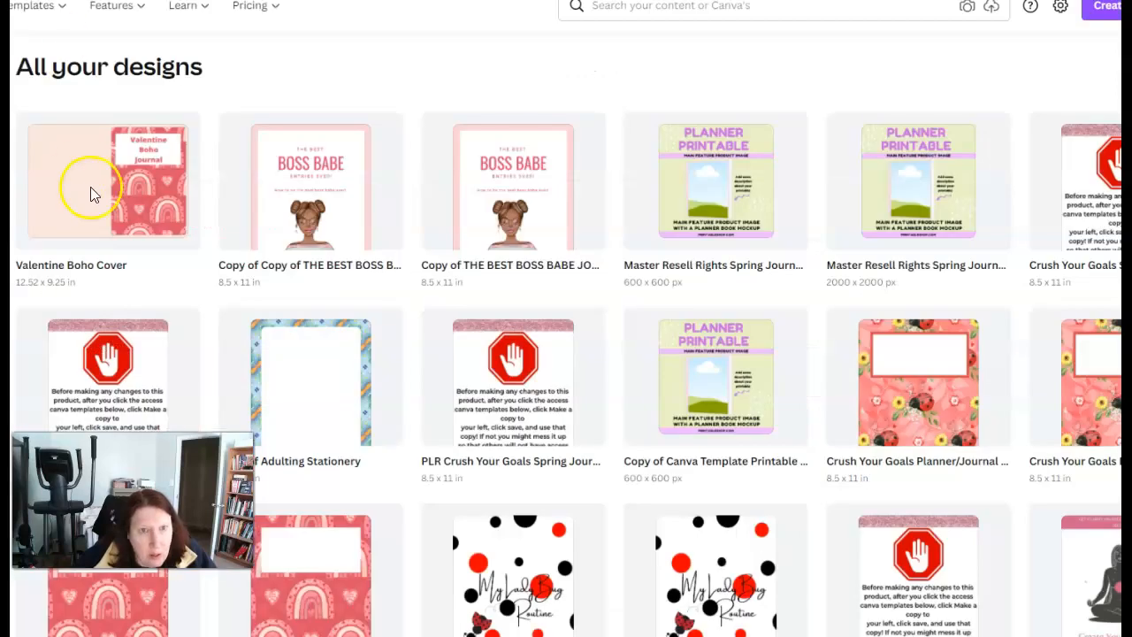
Switch to Canva and look at the existing Valentine Boho Cover design, returning to the home page
mouse_move(35, 5)
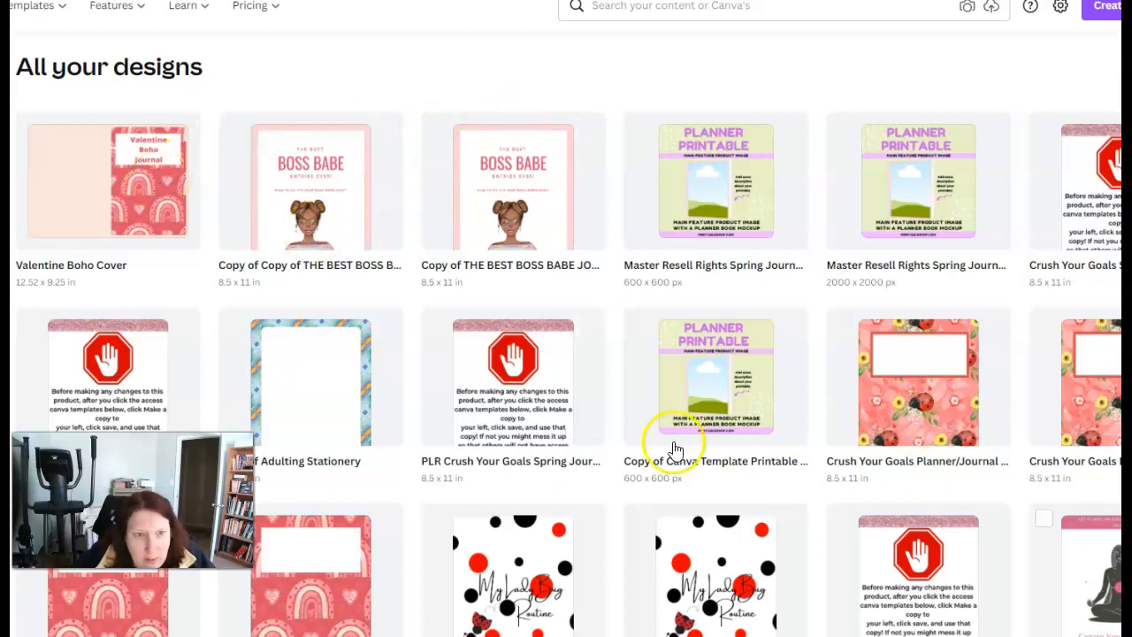
left_click(58, 186)
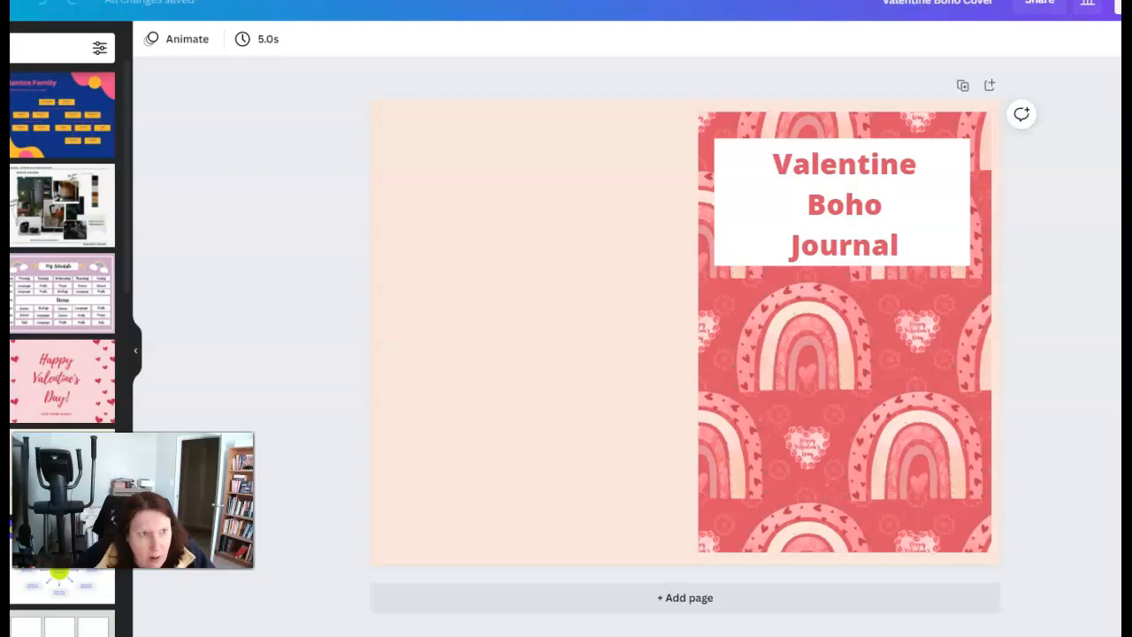
key("alt+Left")
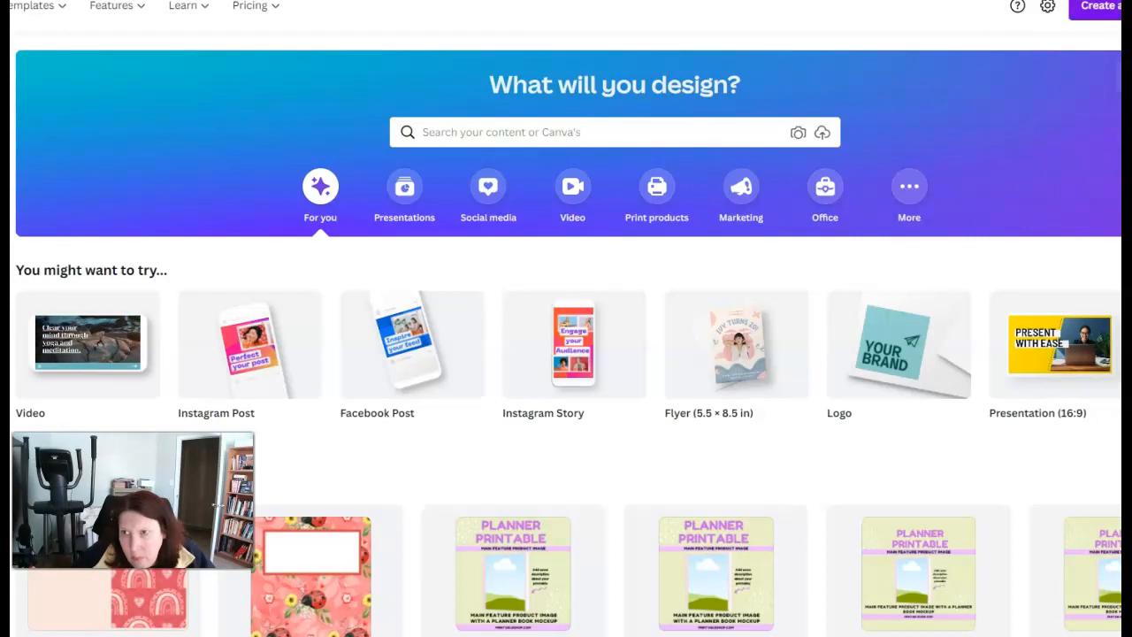
Create a new design with the recent custom size 17.318 × 11.25 in
left_click(1096, 6)
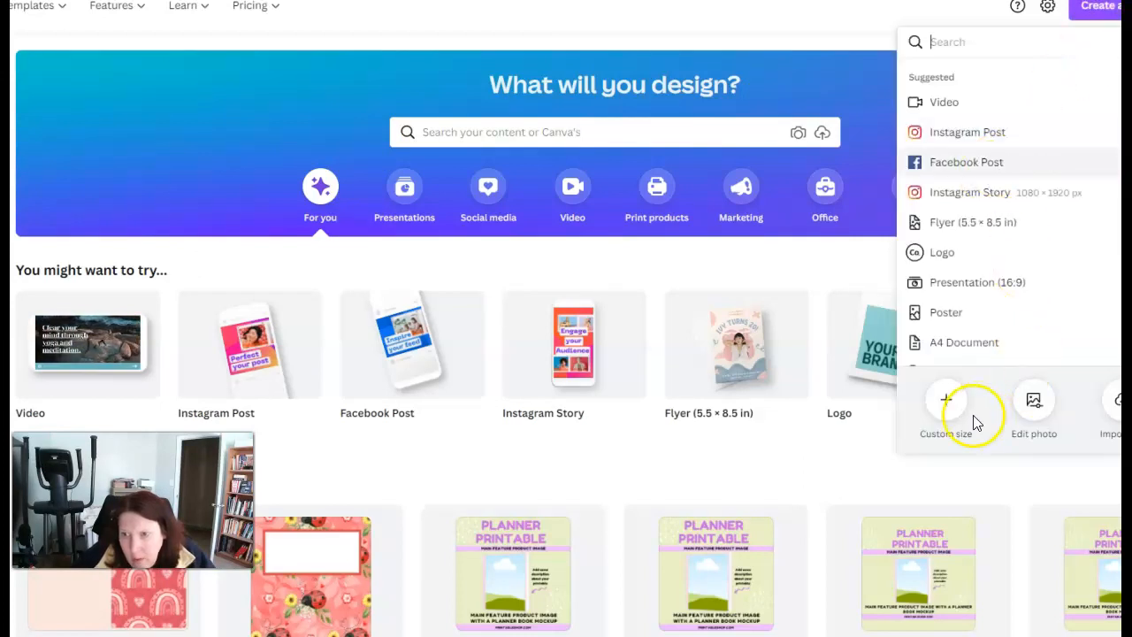
left_click(946, 400)
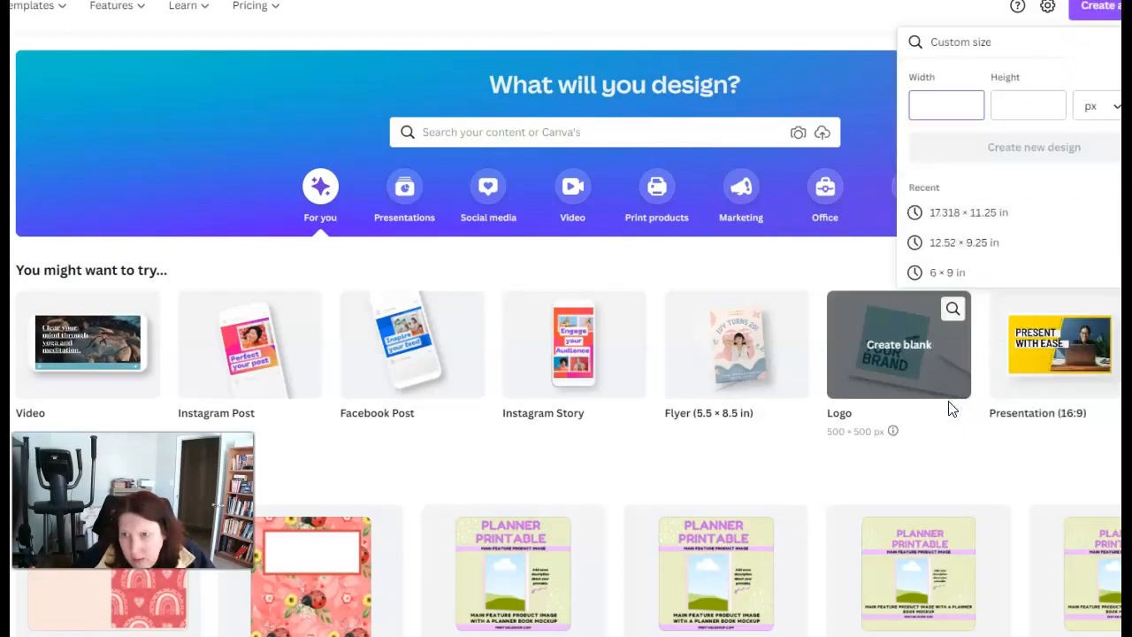
left_click(962, 213)
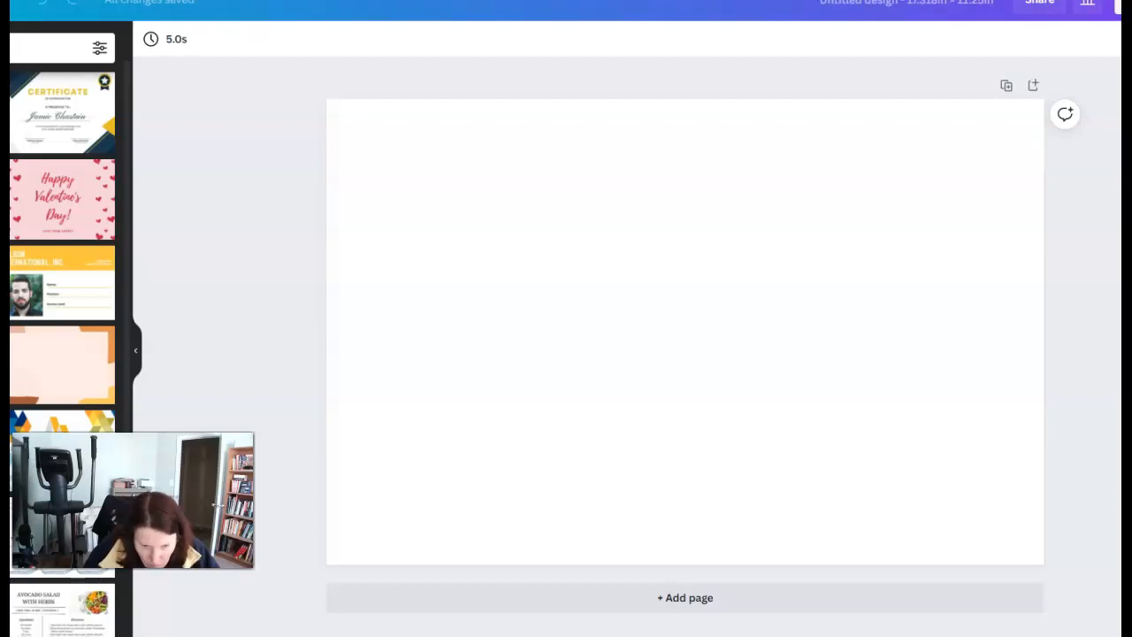
Save the emailed PNG of the 8.5" x 11", 34-page cover template to the computer
left_click_drag(1130, 7, 714, 77)
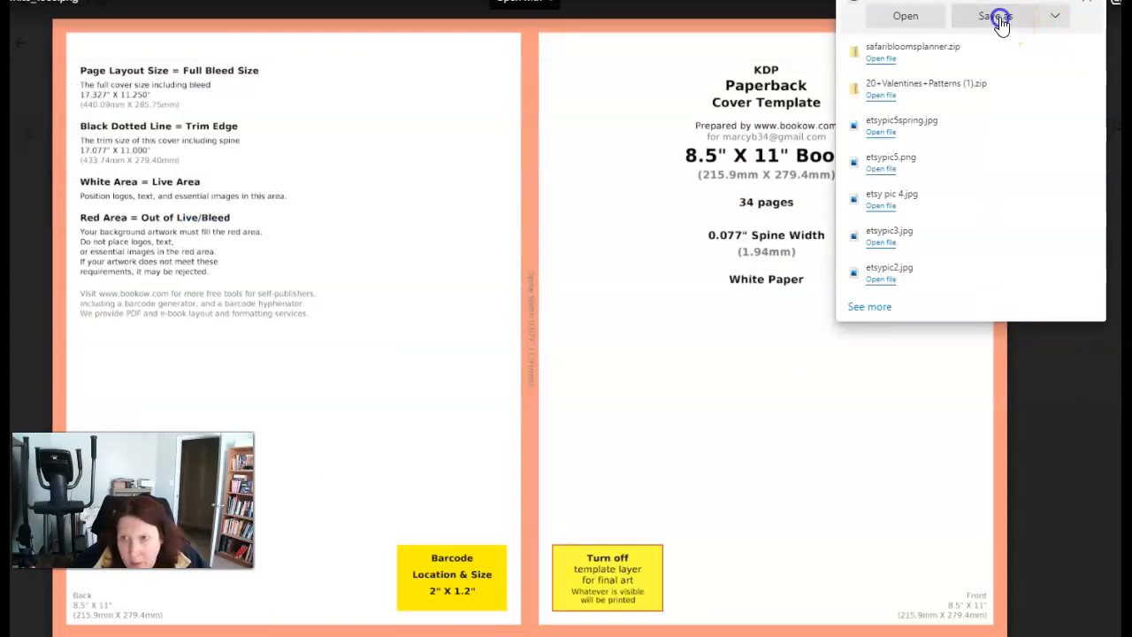
left_click(998, 17)
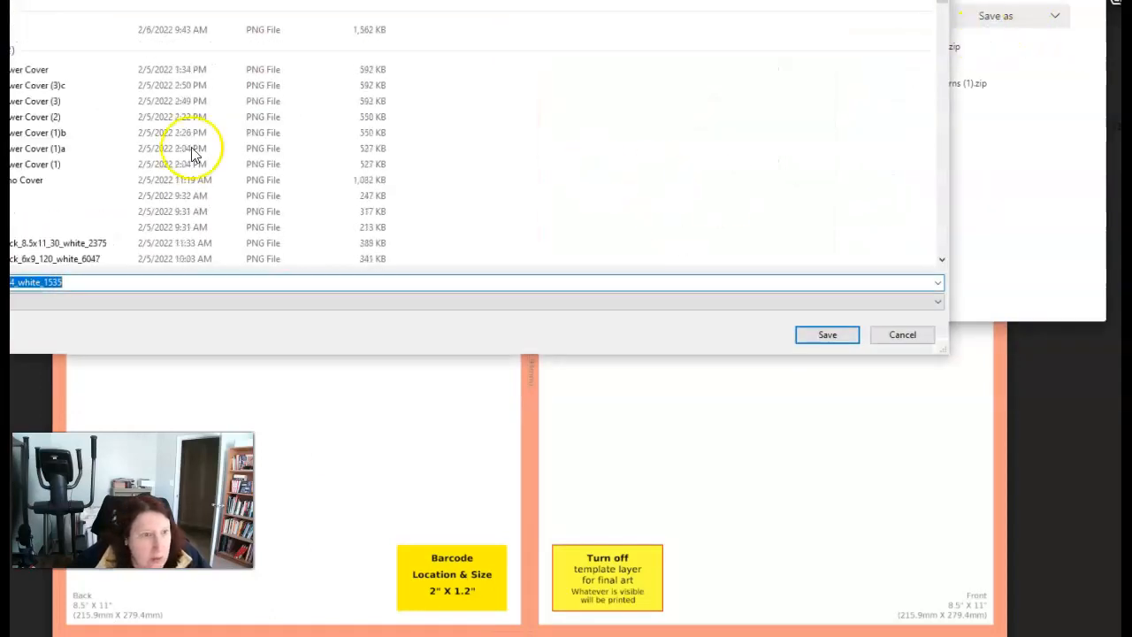
left_click(822, 334)
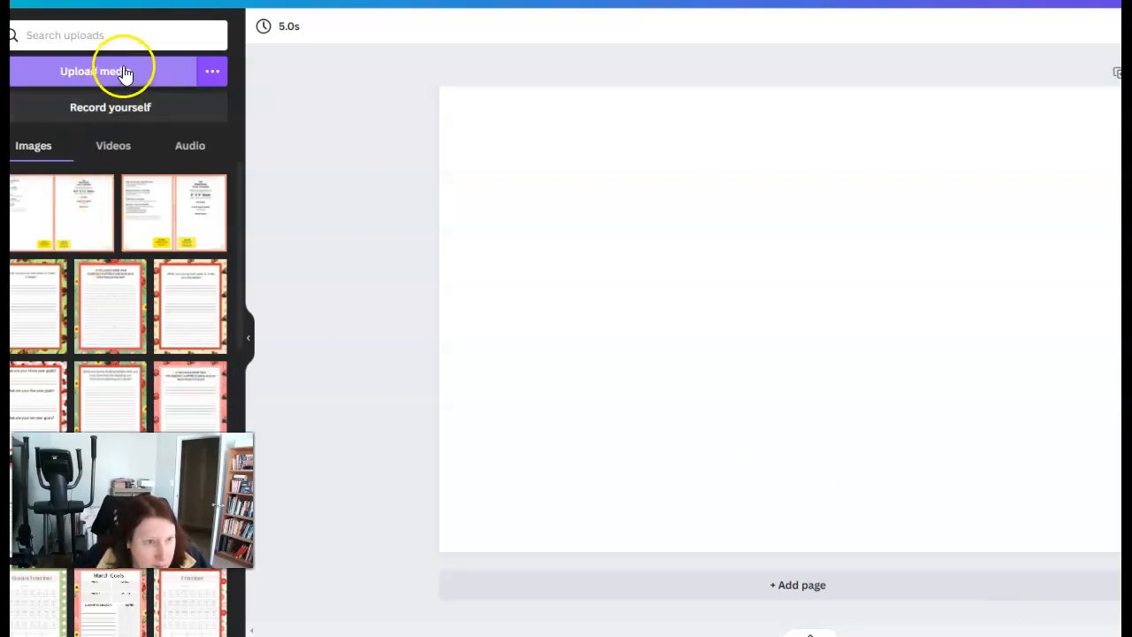
Place the uploaded 8.5" x 11", 30-page cover template on the blank Canva page and set it as the background
left_click(79, 210)
right_click(924, 323)
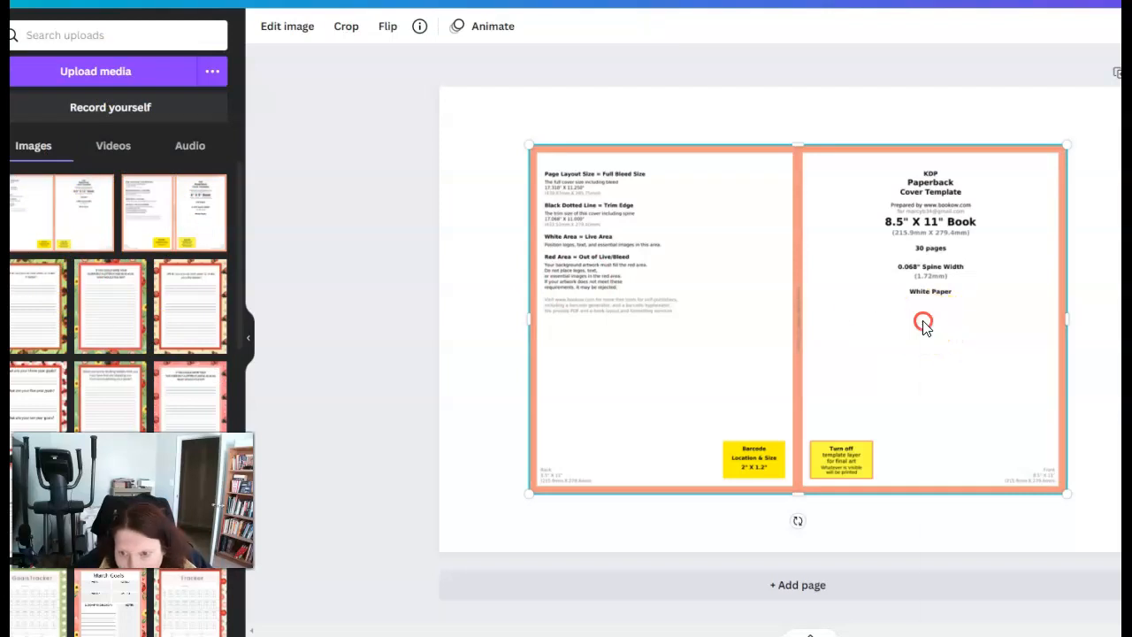
left_click(1071, 571)
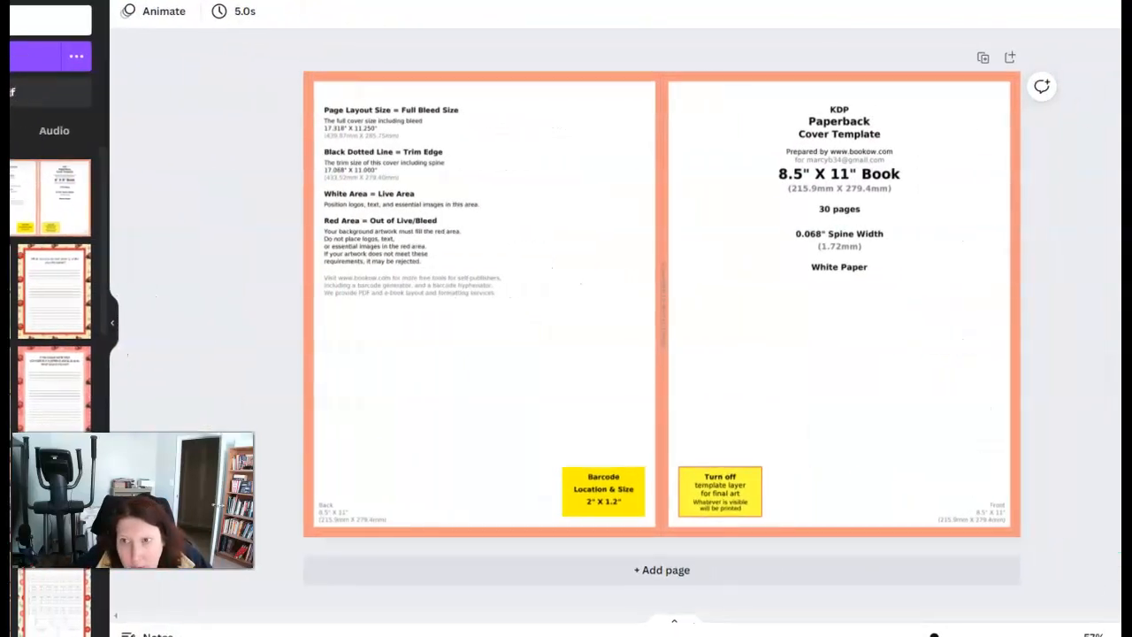
left_click(543, 192)
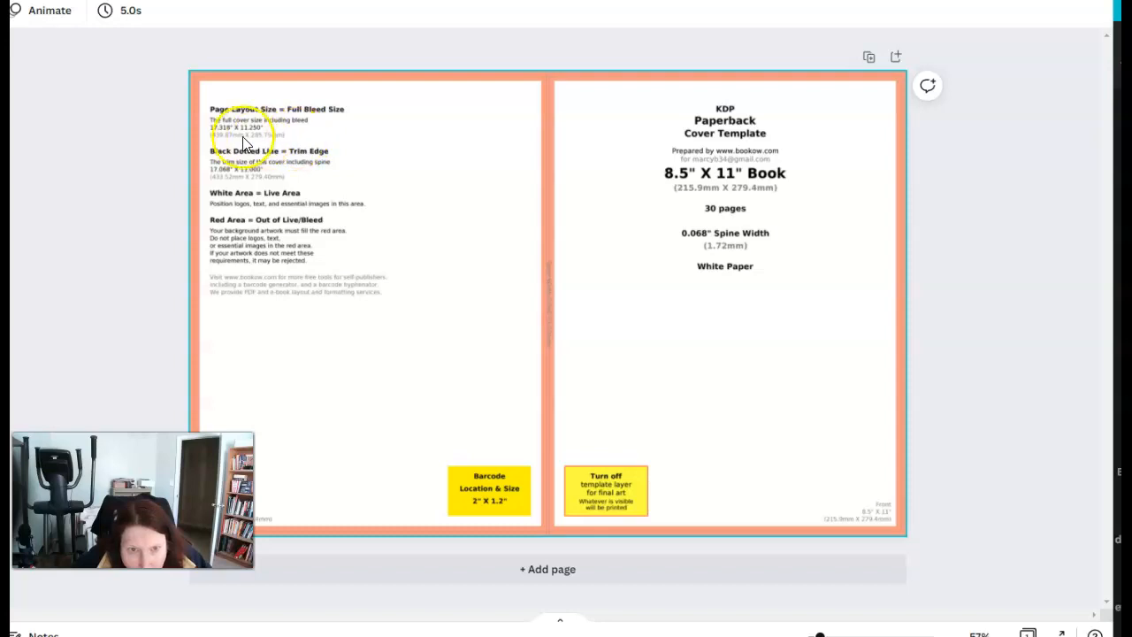
left_click(76, 144)
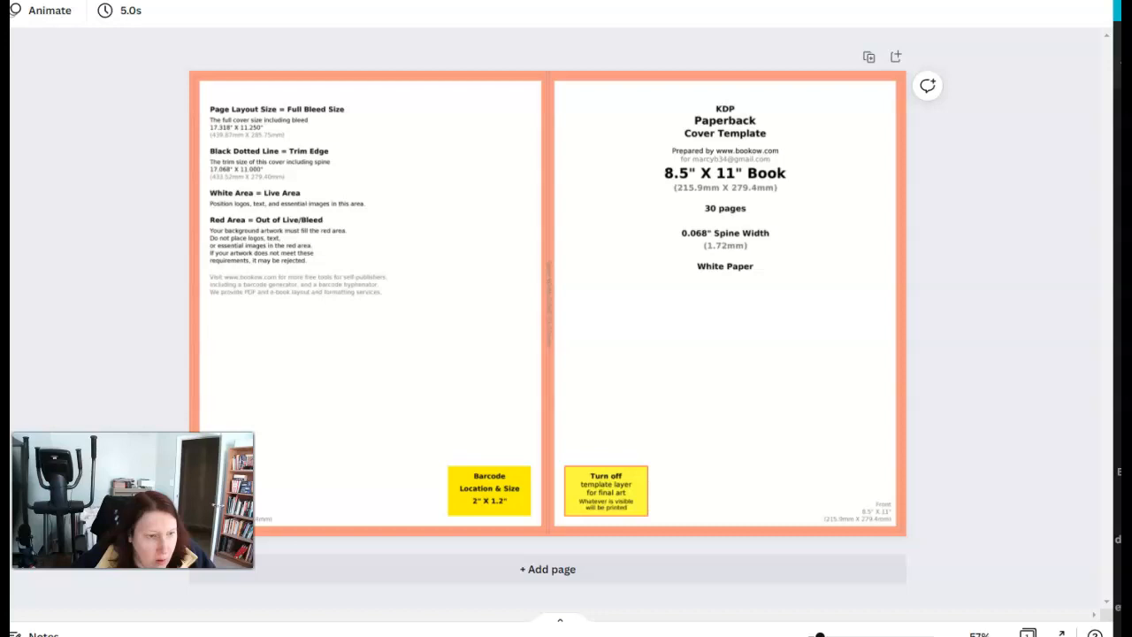
Paste the ladybug cover image and roughly enlarge and position it over the template's front cover
key("ctrl+v")
left_click_drag(600, 295, 786, 281)
left_click_drag(732, 450, 750, 524)
left_click_drag(865, 321, 896, 324)
left_click_drag(752, 116, 749, 92)
left_click_drag(833, 159, 825, 187)
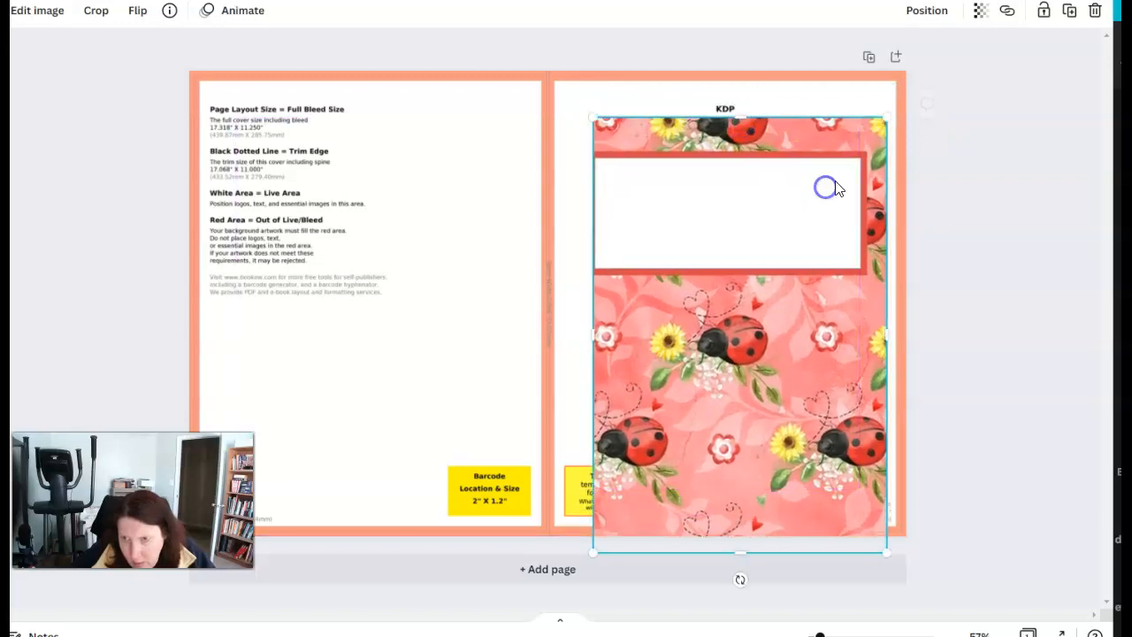
Adjust the ladybug image's edges to fit the front cover from the spine outward, at about 8.4 × 10.7 in
left_click_drag(891, 108, 898, 88)
mouse_move(758, 93)
left_mouse_down()
mouse_move(766, 98)
mouse_move(746, 76)
left_mouse_up()
left_click_drag(591, 319, 548, 317)
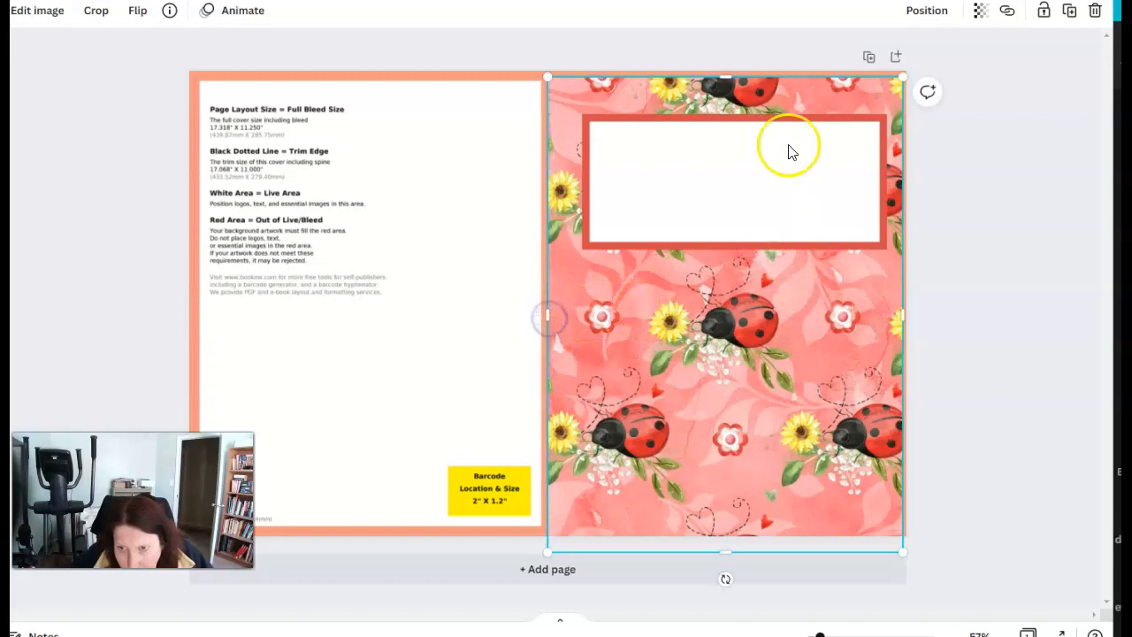
left_click_drag(725, 80, 723, 83)
left_click_drag(548, 317, 551, 318)
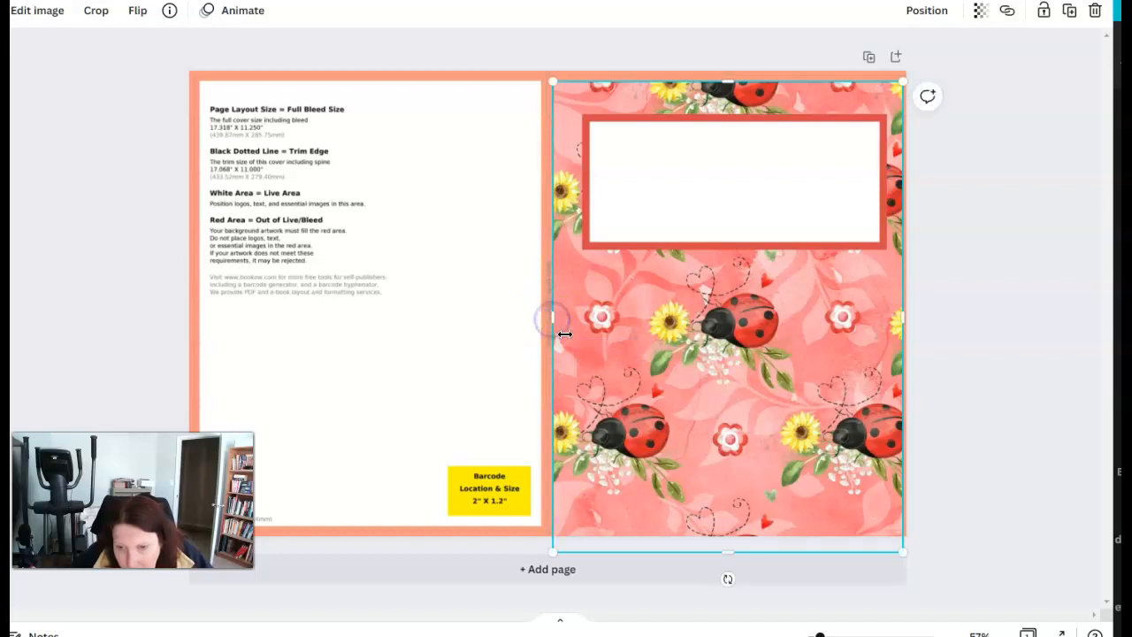
left_click_drag(726, 552, 715, 527)
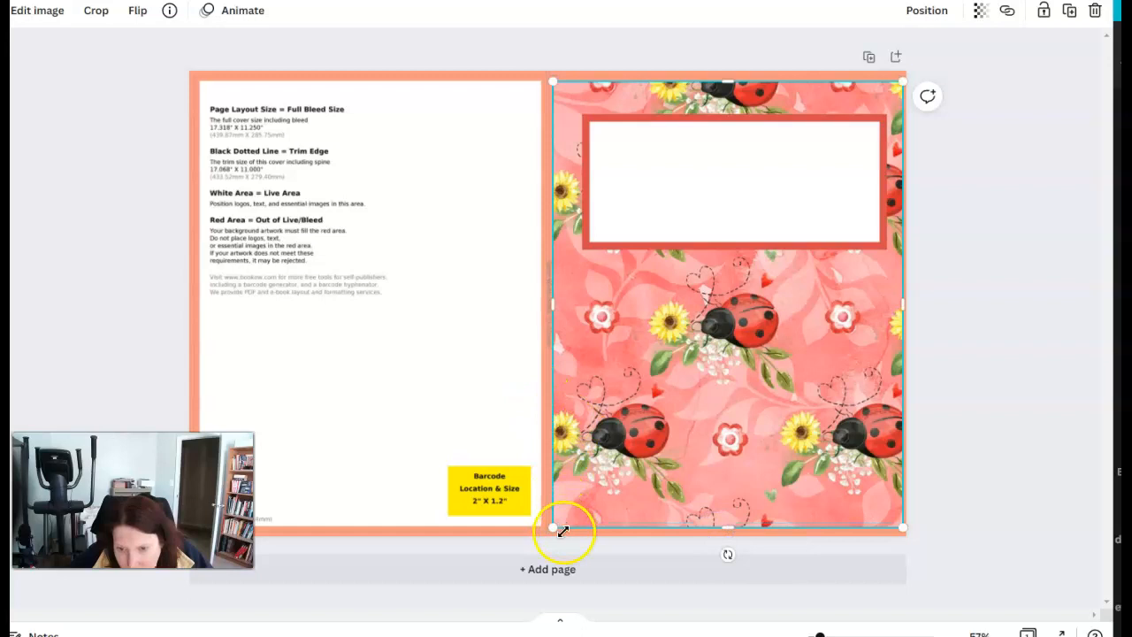
left_click_drag(556, 528, 556, 528)
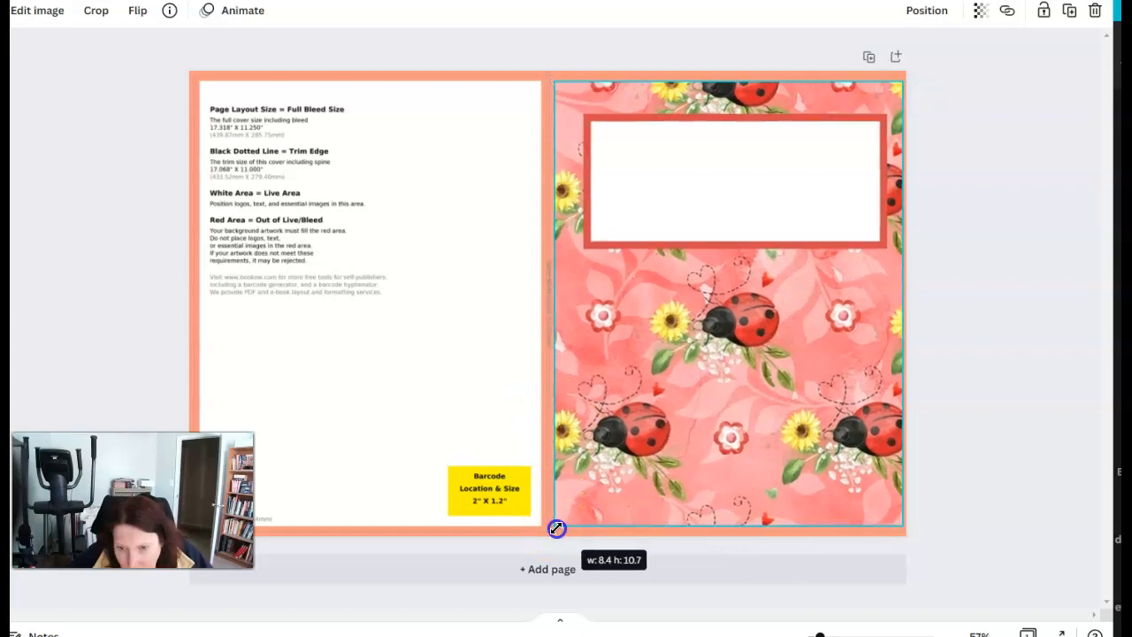
Fine-tune the size of the ladybug image on the front cover and deselect it
left_click_drag(894, 437, 895, 437)
left_click(947, 398)
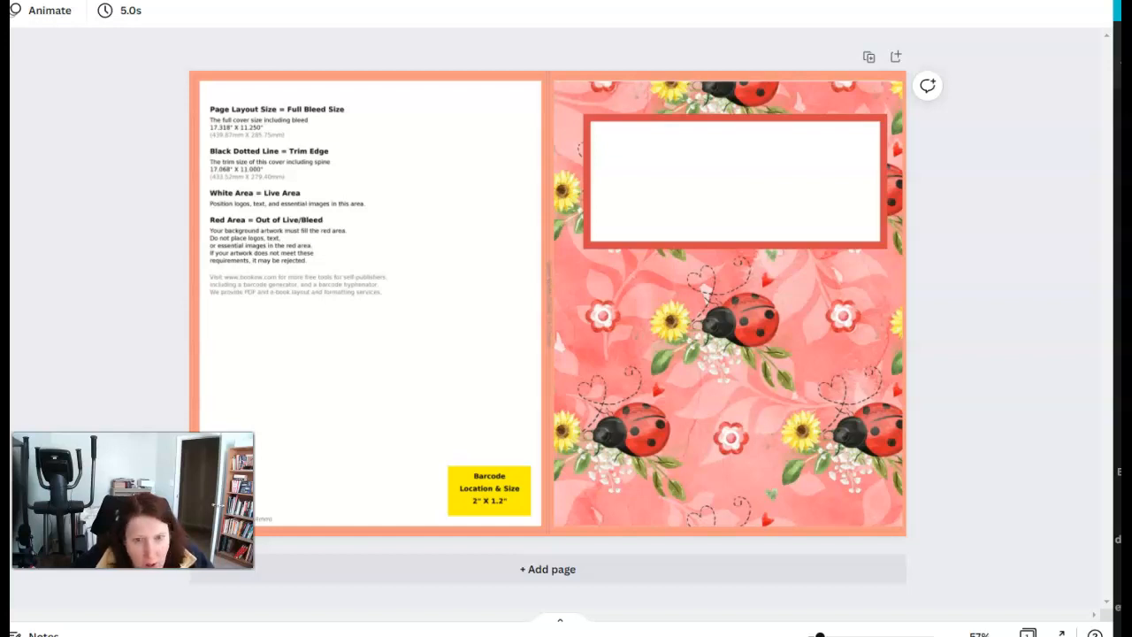
Place a pink rectangle on the back cover and resize it to cover the yellow barcode area
left_click_drag(569, 303, 465, 369)
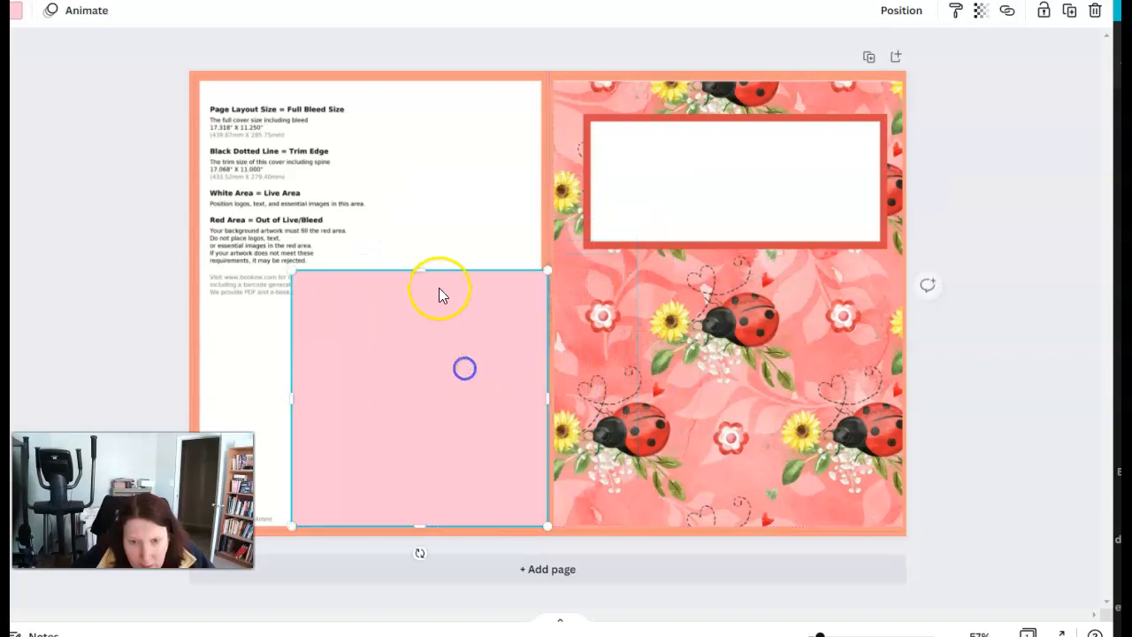
left_click_drag(423, 279, 447, 432)
left_click_drag(283, 477, 432, 484)
left_click_drag(488, 434, 492, 458)
left_click_drag(504, 480, 490, 476)
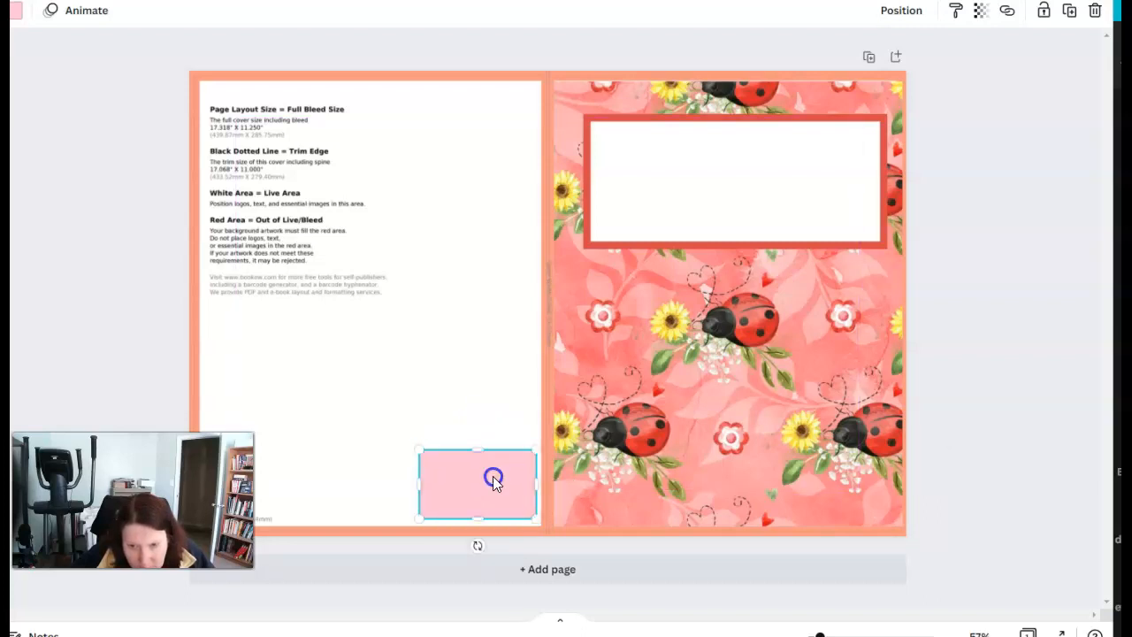
left_click_drag(421, 483, 444, 487)
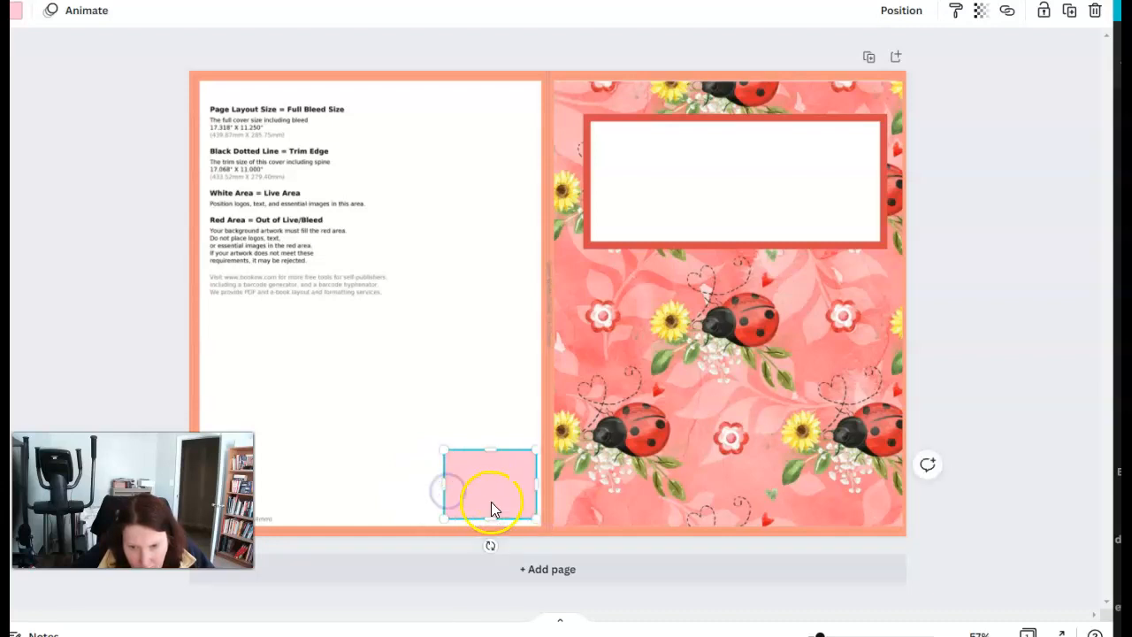
left_click_drag(491, 450, 452, 490)
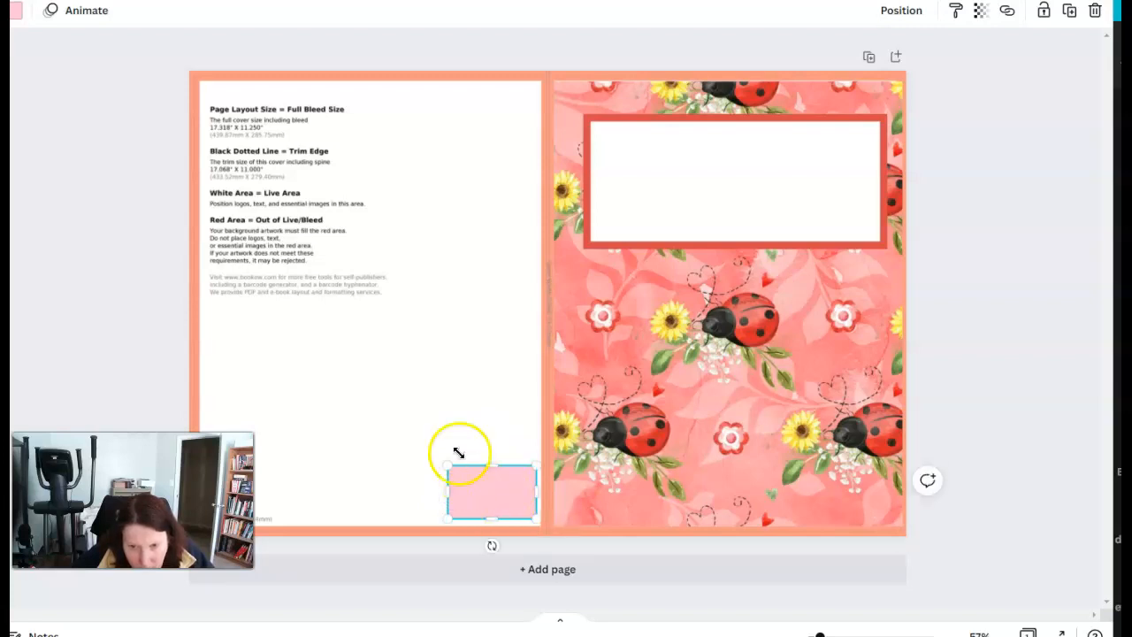
left_click(452, 412)
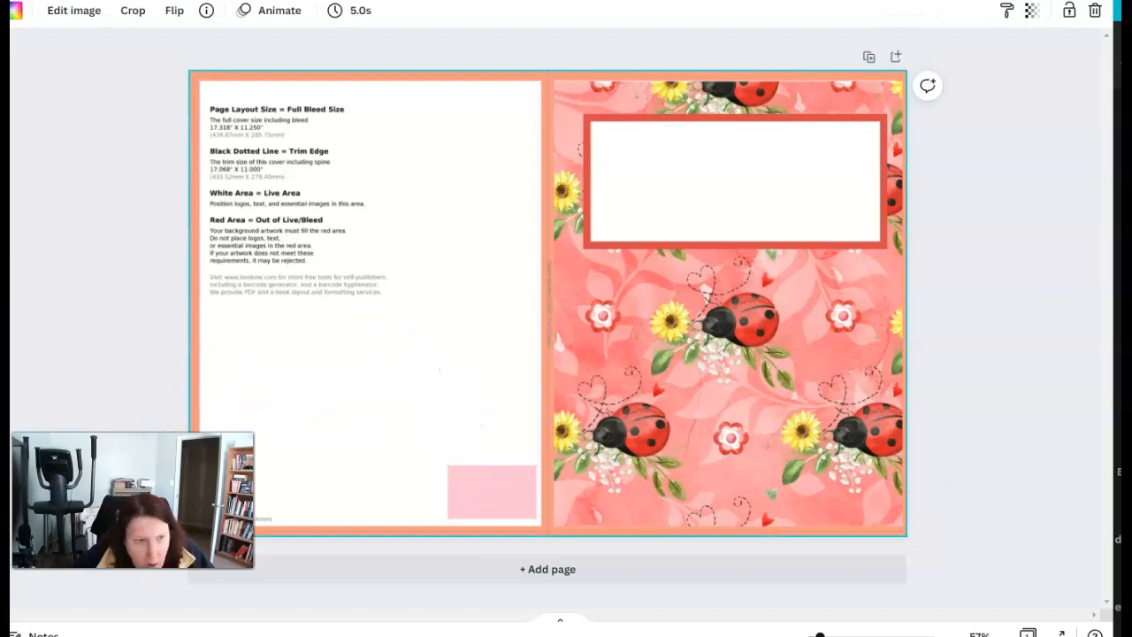
Place a second pink rectangle, about 5.1 in high, over the template's instruction text and stretch it across the upper back cover
left_click(166, 254)
left_click_drag(547, 287, 336, 202)
left_click_drag(336, 347, 341, 303)
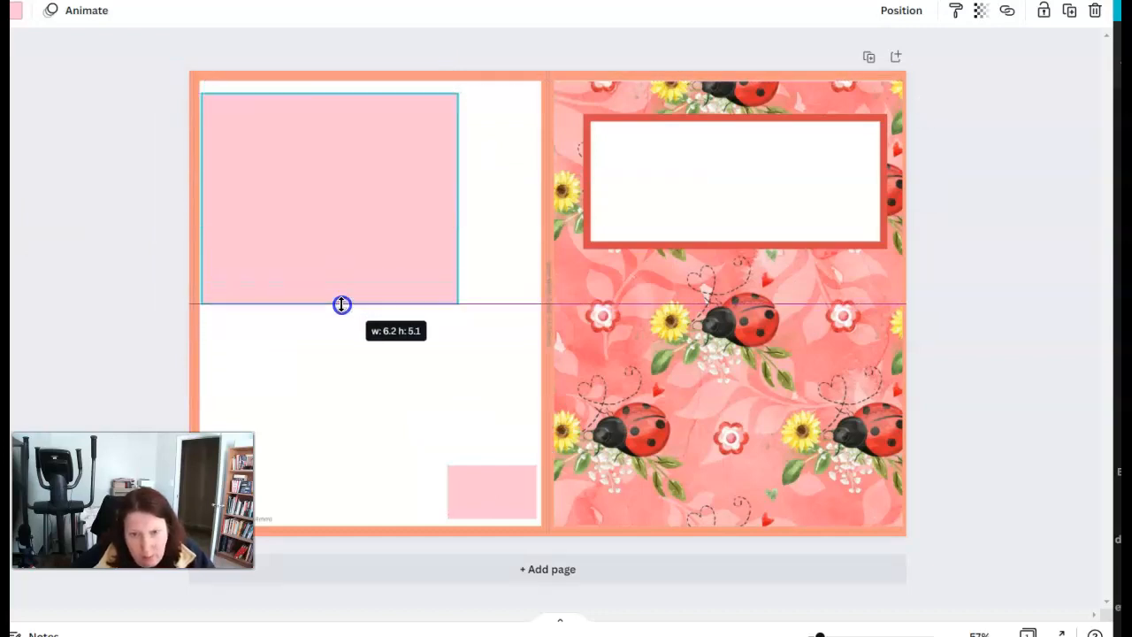
left_click_drag(467, 201, 529, 201)
mouse_move(393, 210)
left_mouse_down()
mouse_move(408, 209)
mouse_move(399, 211)
left_mouse_up()
left_click(154, 122)
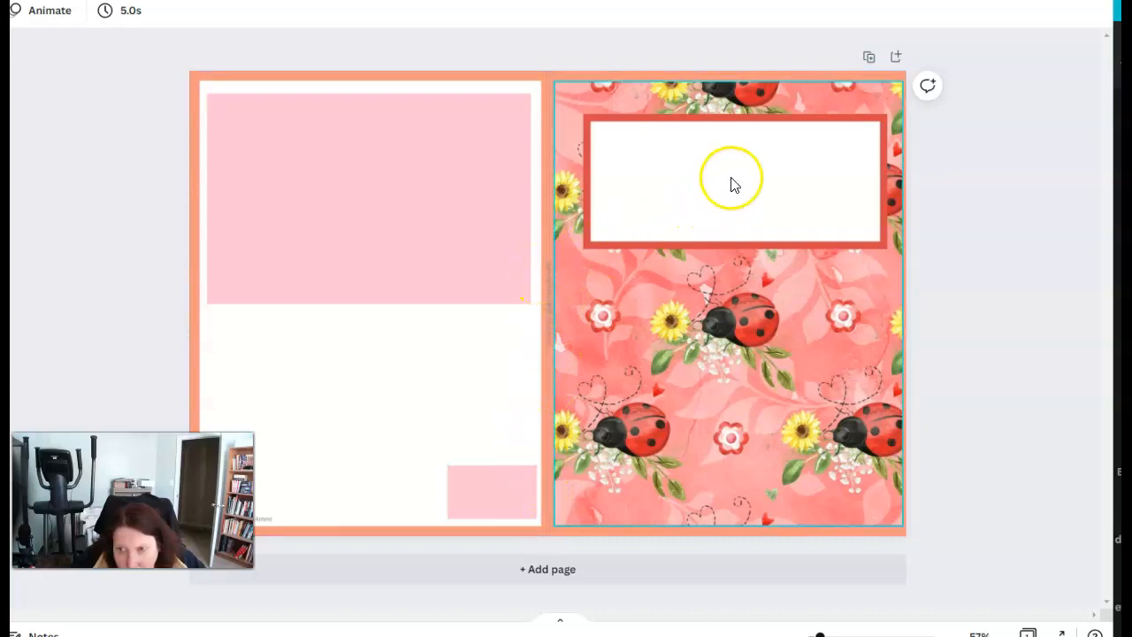
Add a text box, move it into the front cover's white frame and enlarge its text to size 42.3
left_click(752, 169)
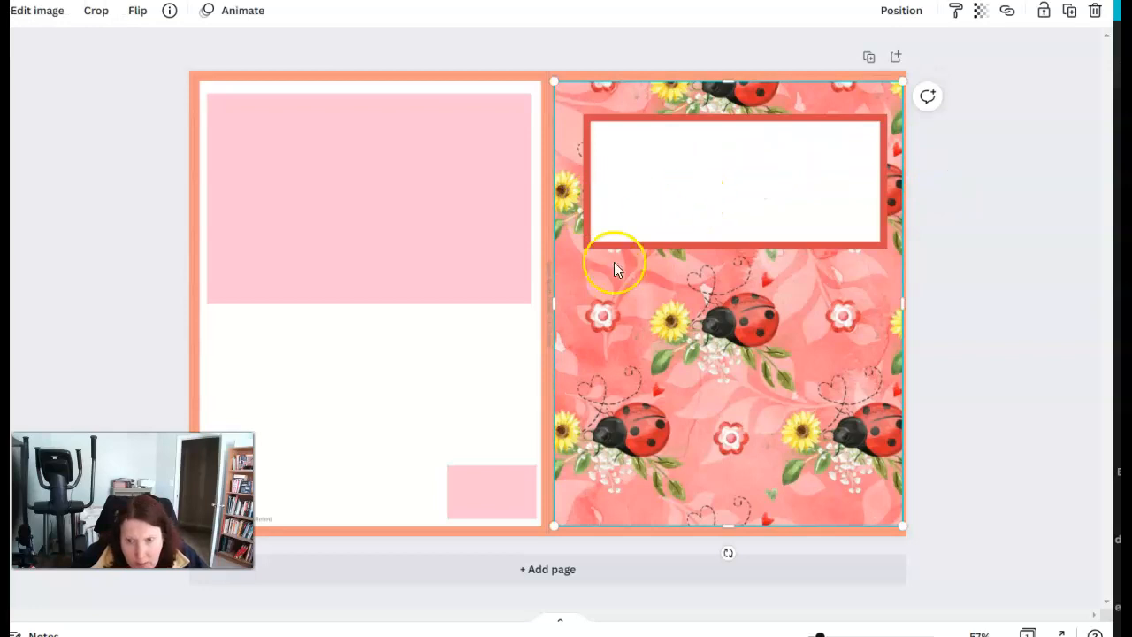
left_click(677, 198)
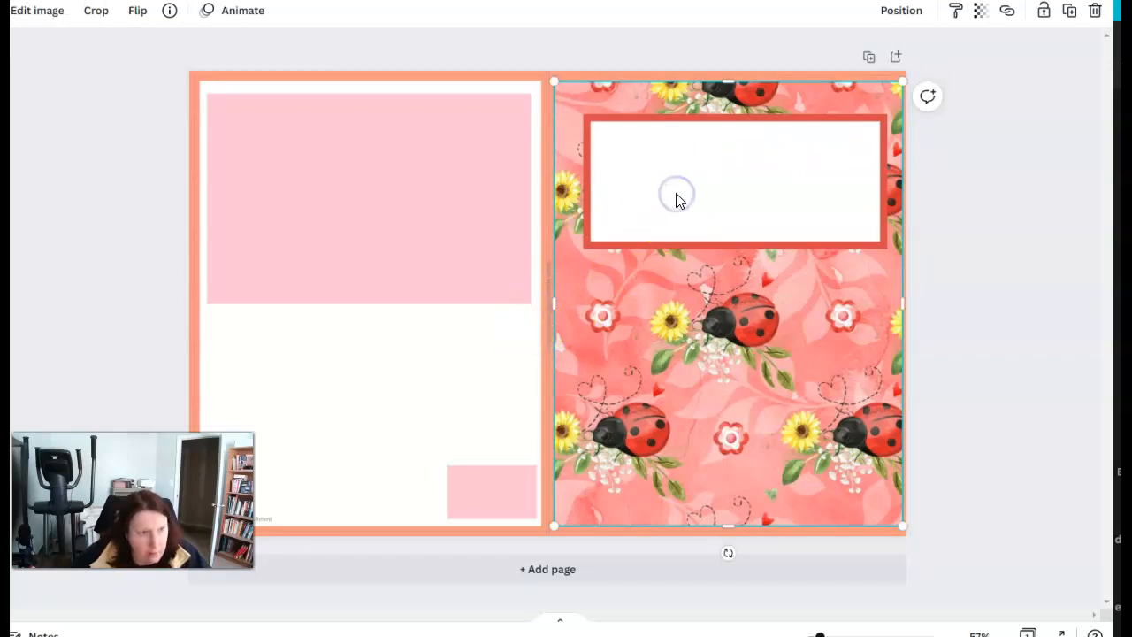
key("t")
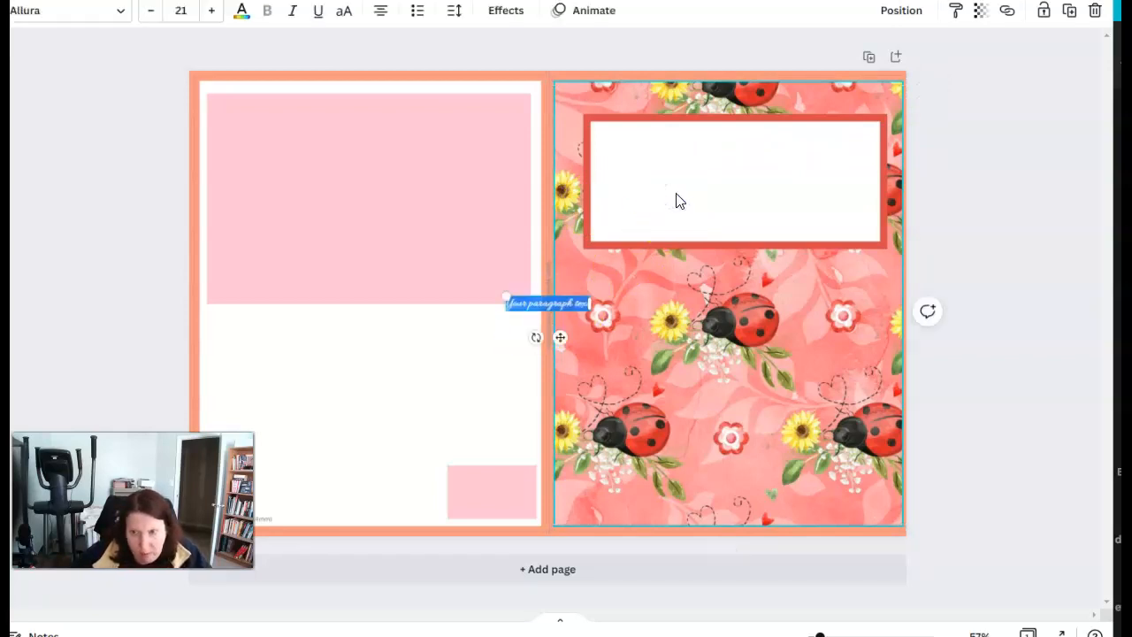
left_click(336, 345)
left_click_drag(513, 305, 663, 218)
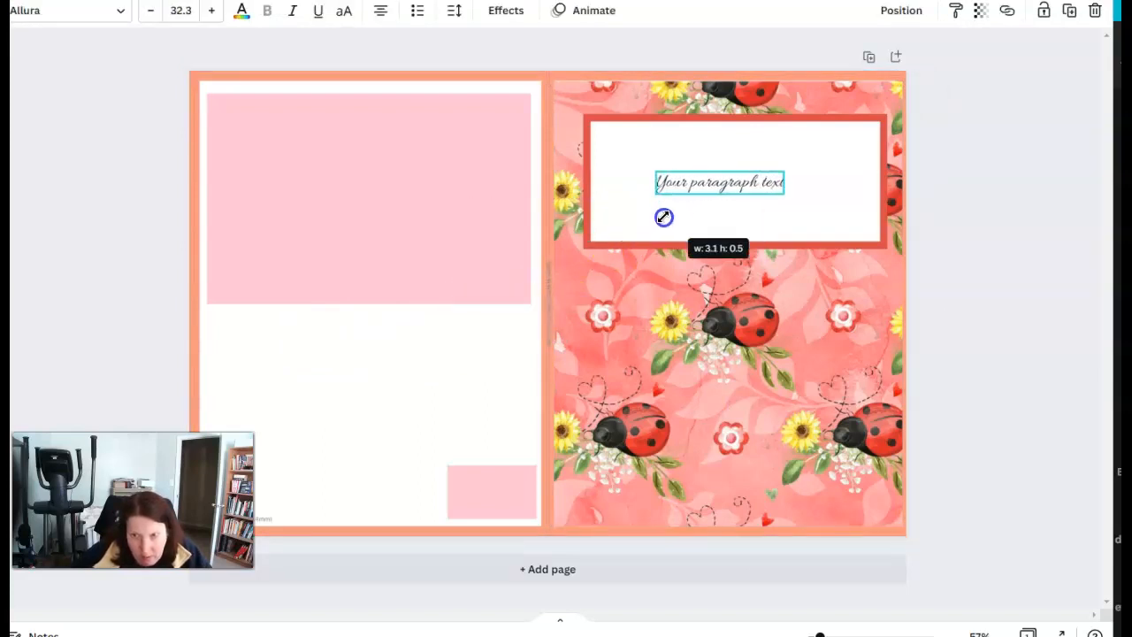
mouse_move(788, 167)
left_mouse_down()
mouse_move(823, 147)
mouse_move(787, 171)
left_mouse_up()
Replace the placeholder text with the two-line title "Crush Your Goals" and "Spring Journal"
double_click(799, 179)
left_click(799, 179)
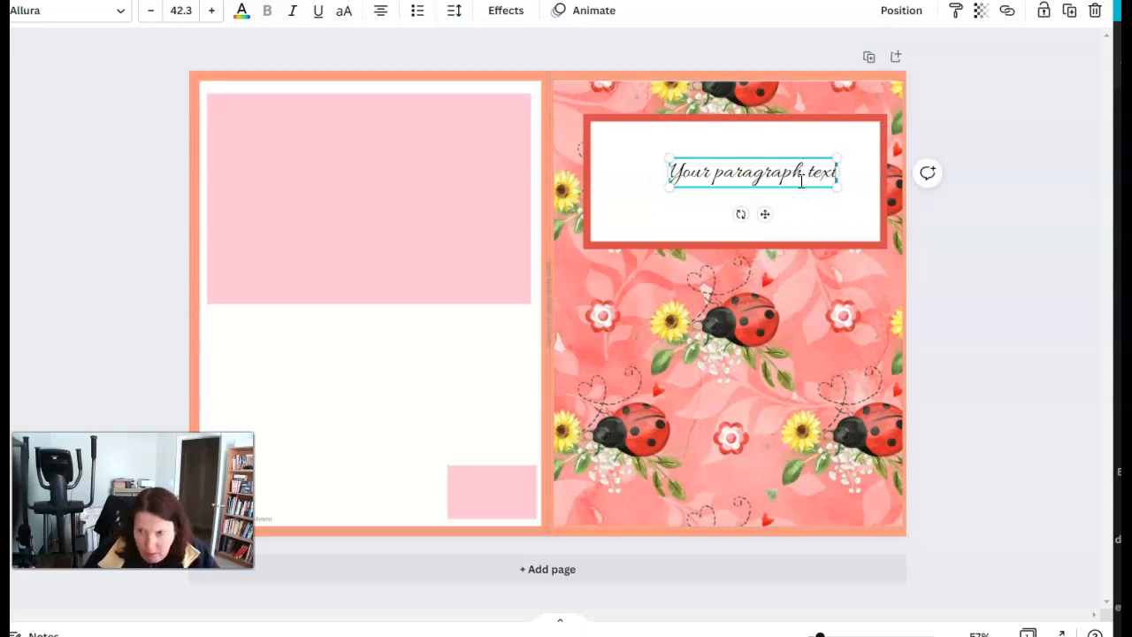
key("BackSpace")
key("BackSpace")
key("BackSpace")
key("BackSpace")
key("BackSpace")
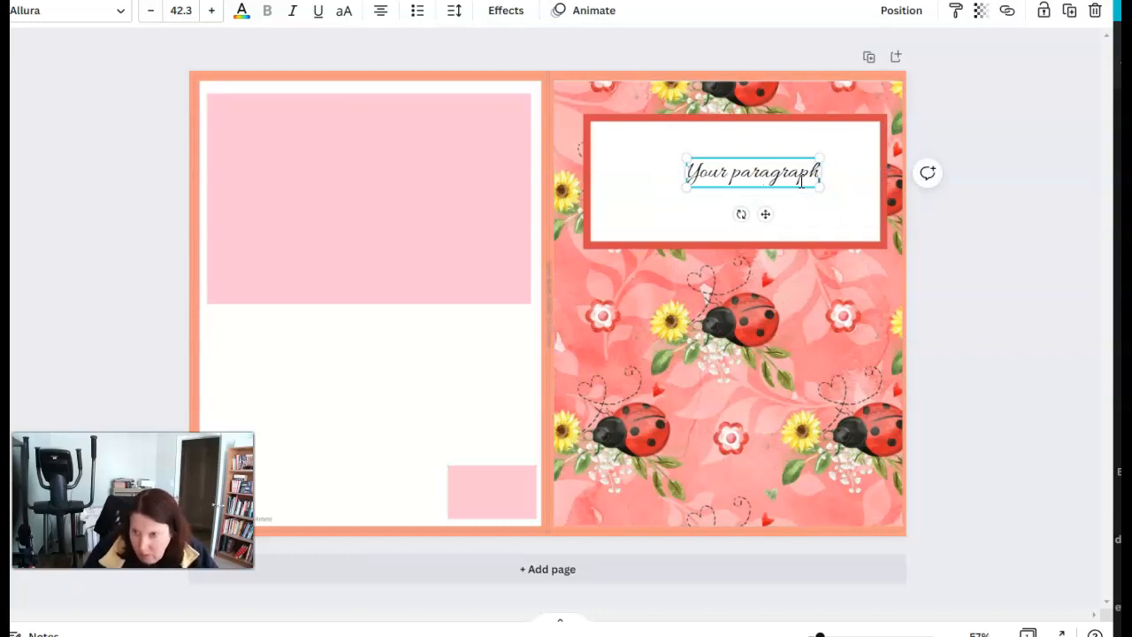
key("BackSpace")
key("BackSpace")
key("BackSpace")
key("BackSpace")
key("BackSpace")
key("BackSpace")
key("BackSpace")
key("BackSpace")
key("BackSpace")
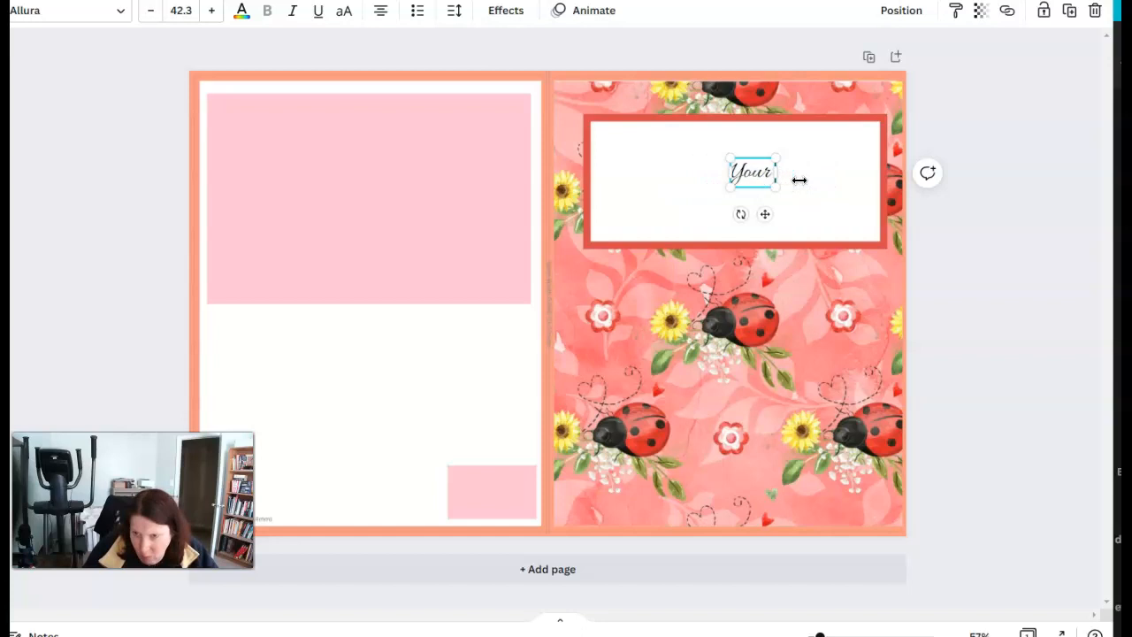
key("BackSpace")
type("Crush Your Goals")
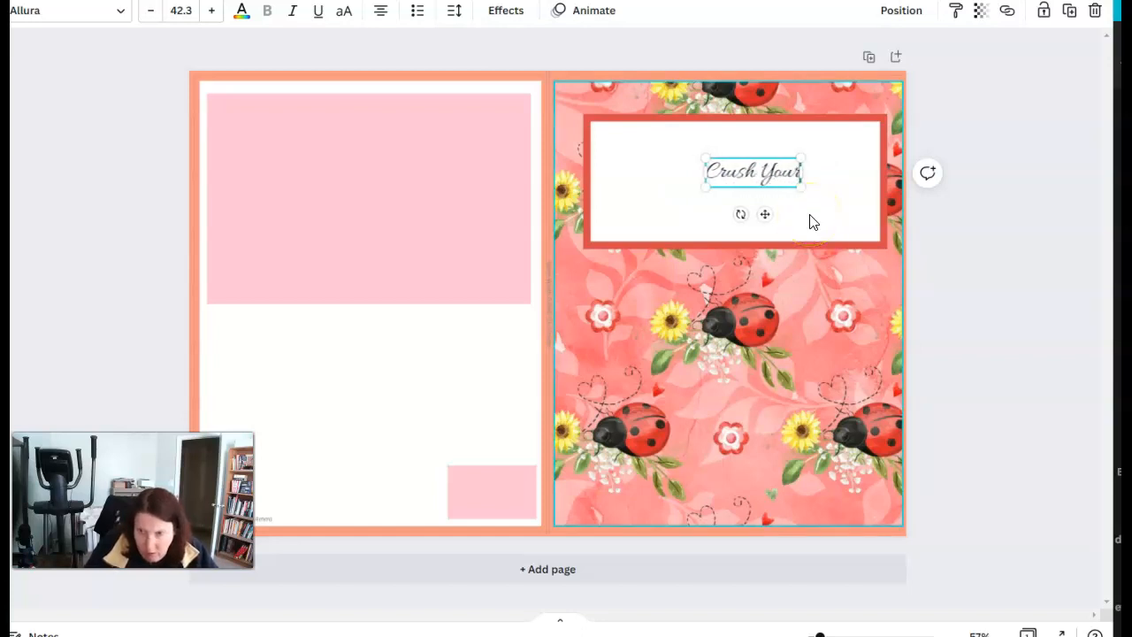
key("Return")
type("S")
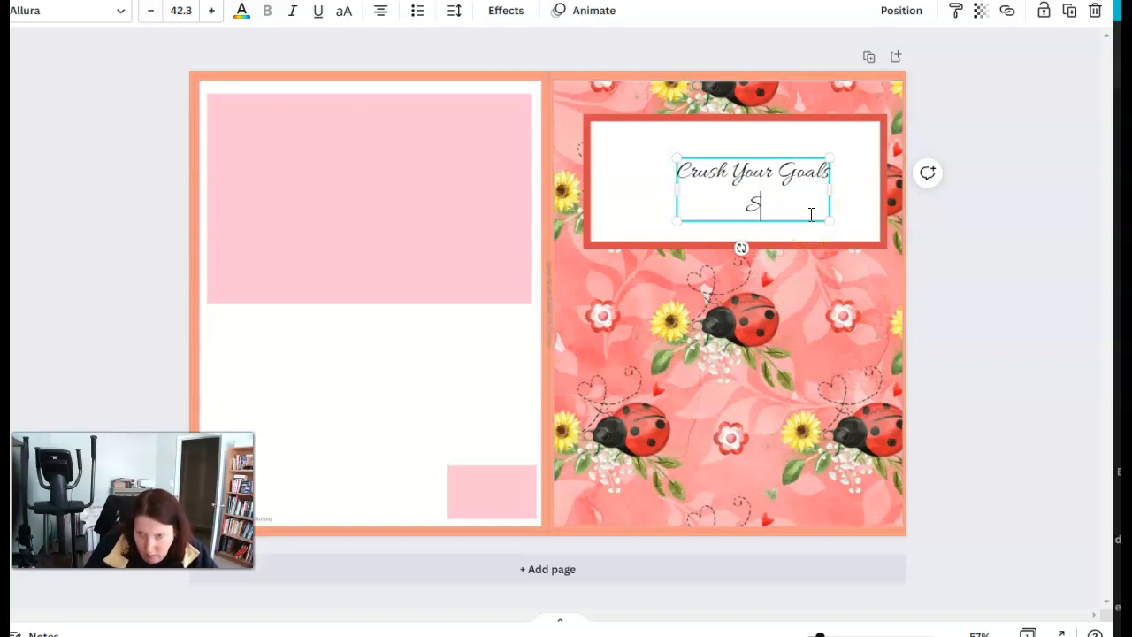
type("pring JOurn")
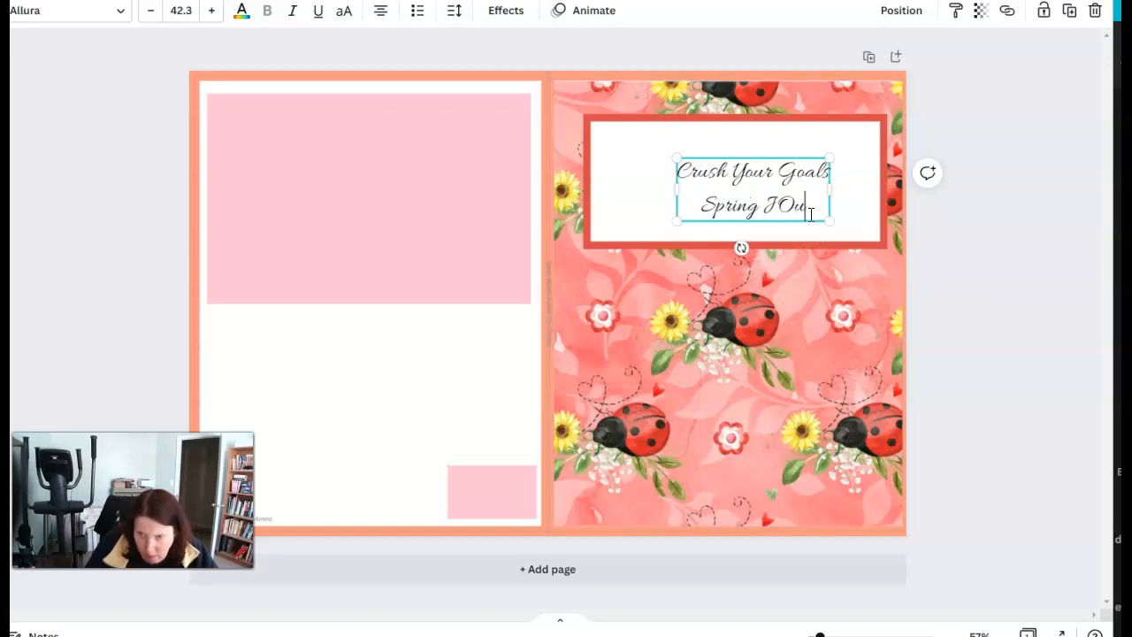
key("BackSpace")
key("BackSpace")
key("BackSpace")
key("BackSpace")
type("ournal")
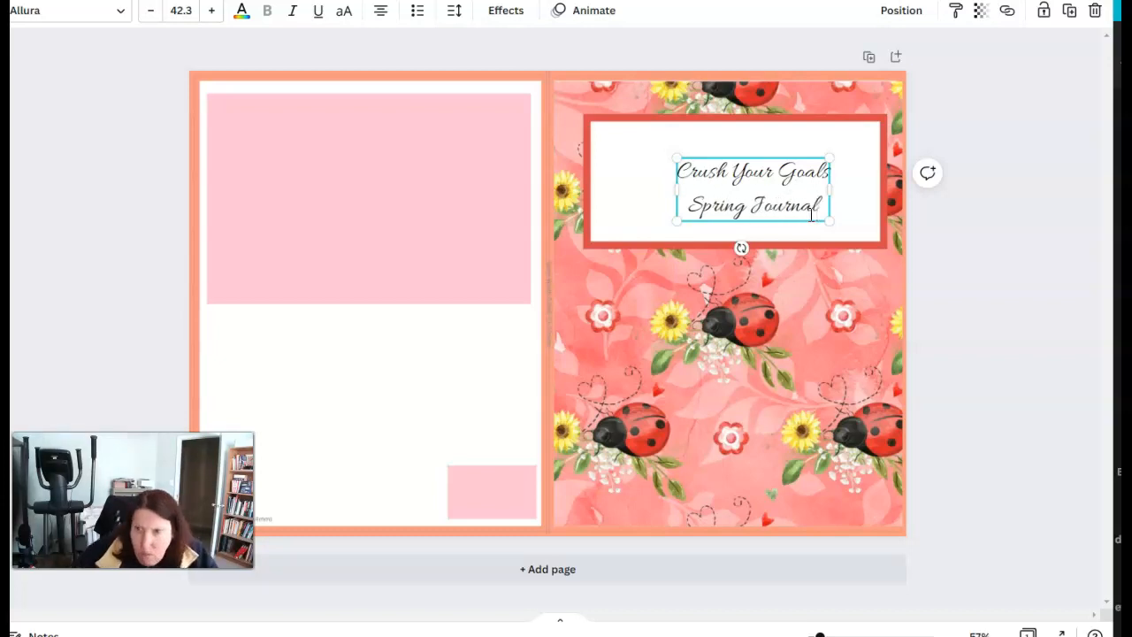
Set the title's font to Glacial Indifference and shift the text slightly up within the white frame
left_click(122, 13)
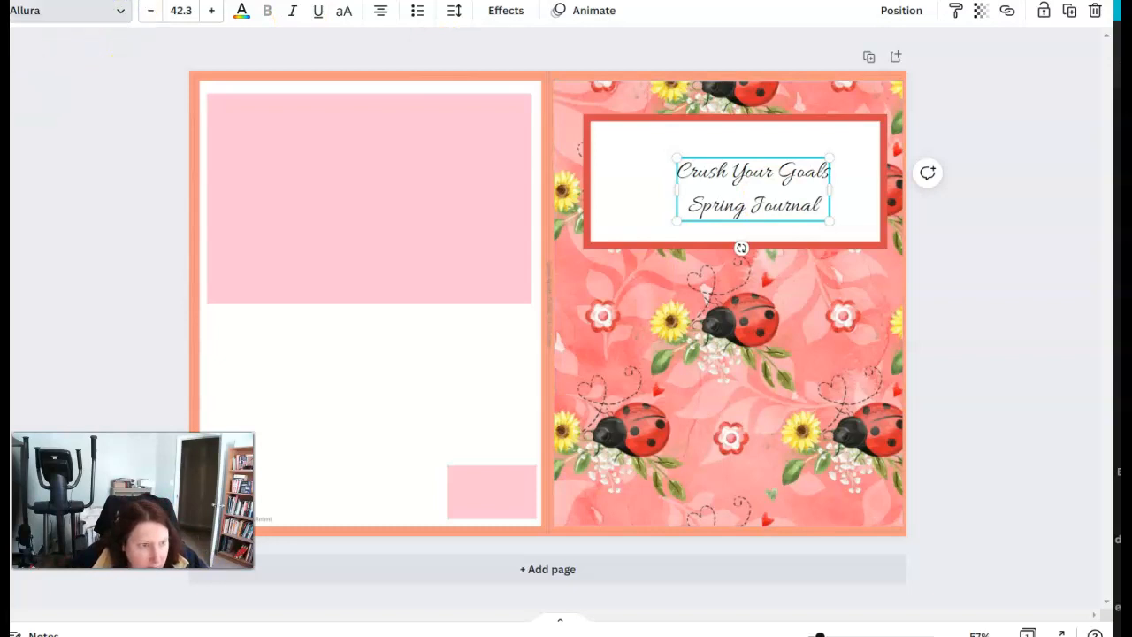
left_click(4, 185)
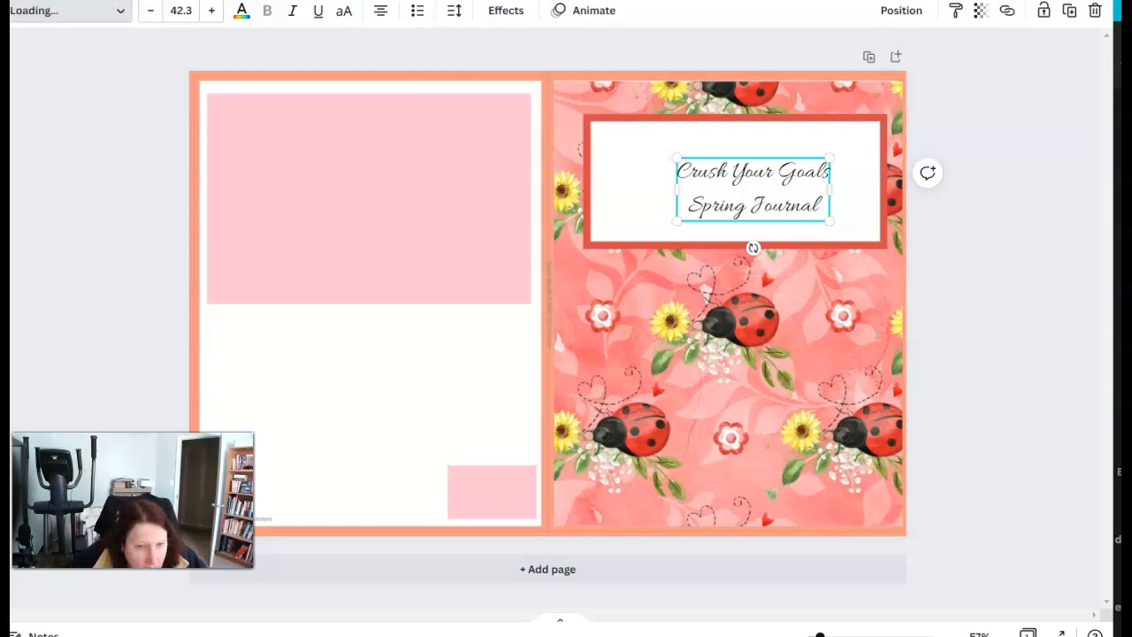
left_click(781, 172)
left_click_drag(828, 172, 660, 165)
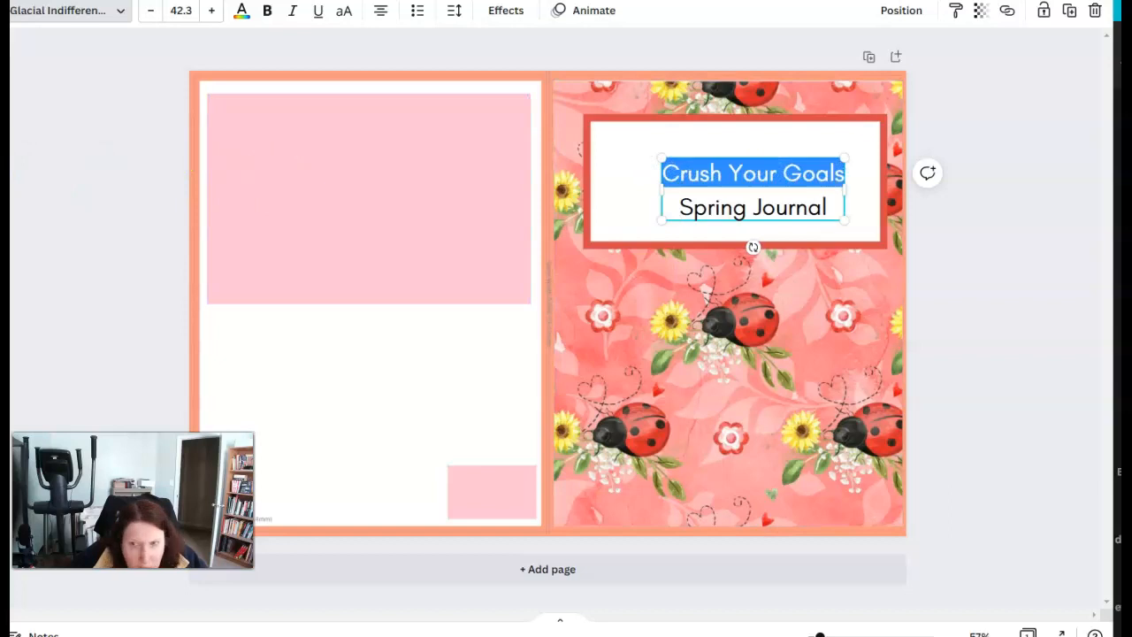
left_click(983, 236)
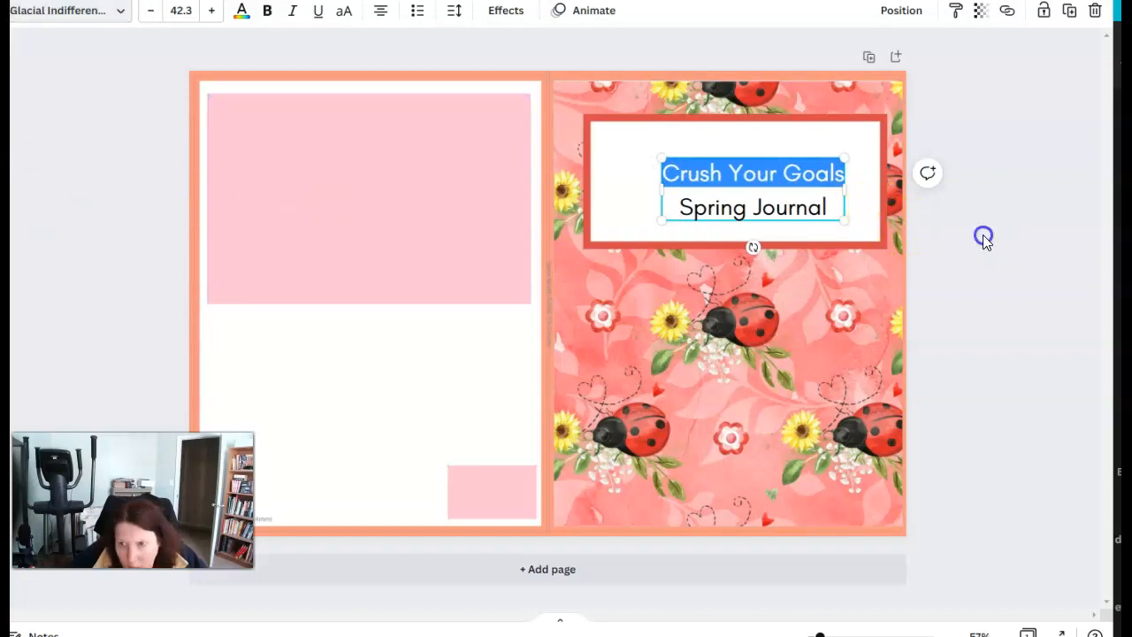
mouse_move(720, 187)
left_mouse_down()
mouse_move(710, 171)
mouse_move(715, 180)
left_mouse_up()
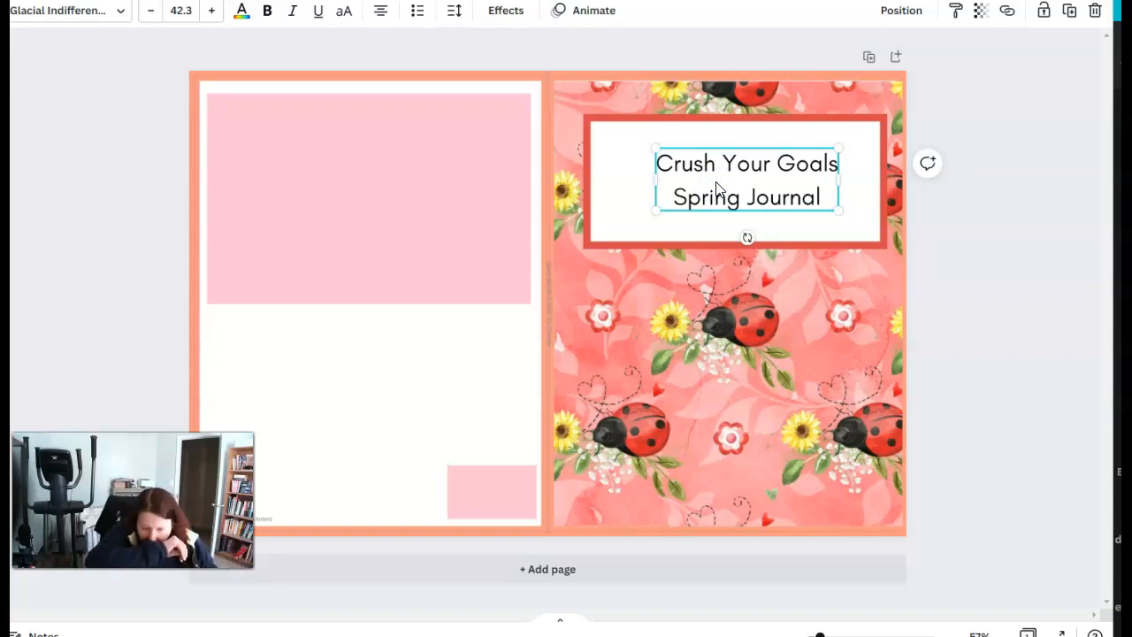
left_click(987, 276)
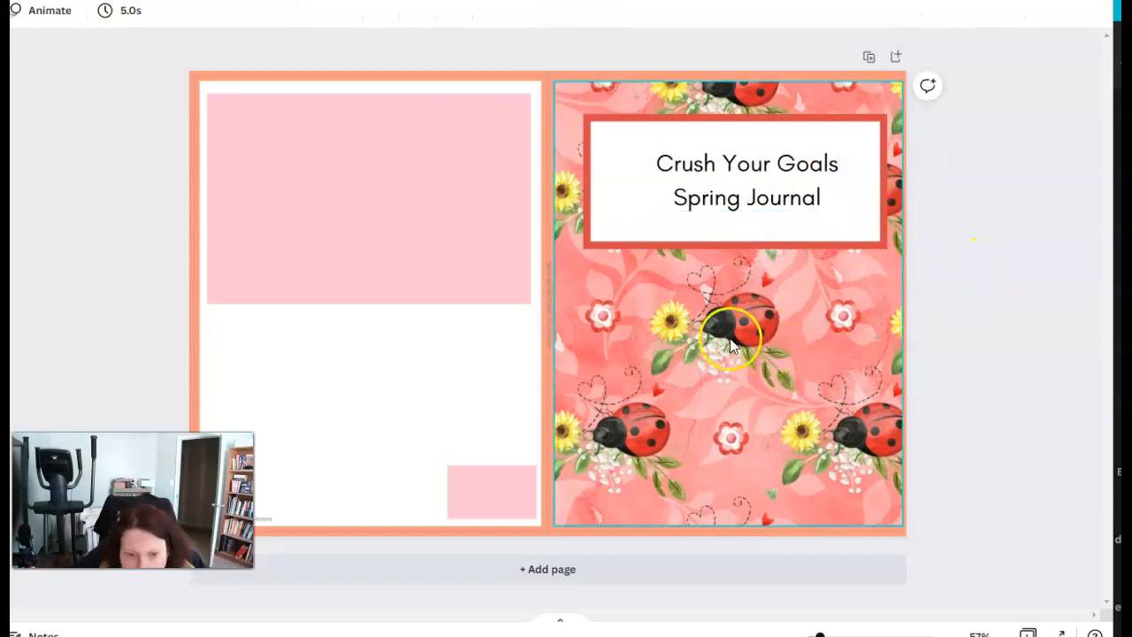
Download the full cover design as a PNG
left_click(1002, 156)
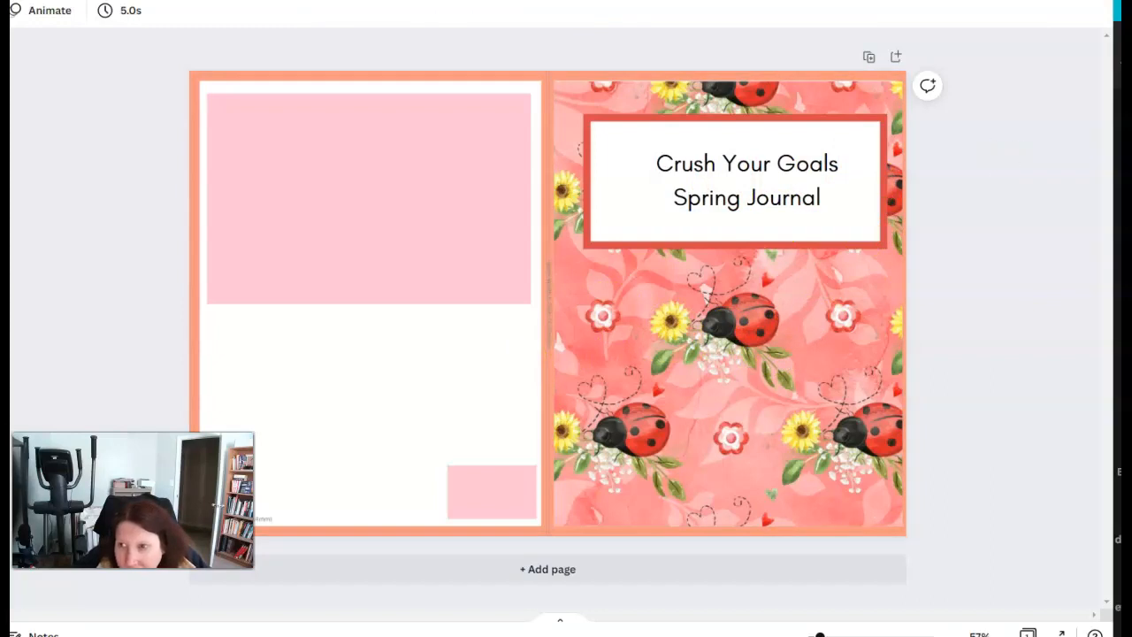
left_click(1033, 2)
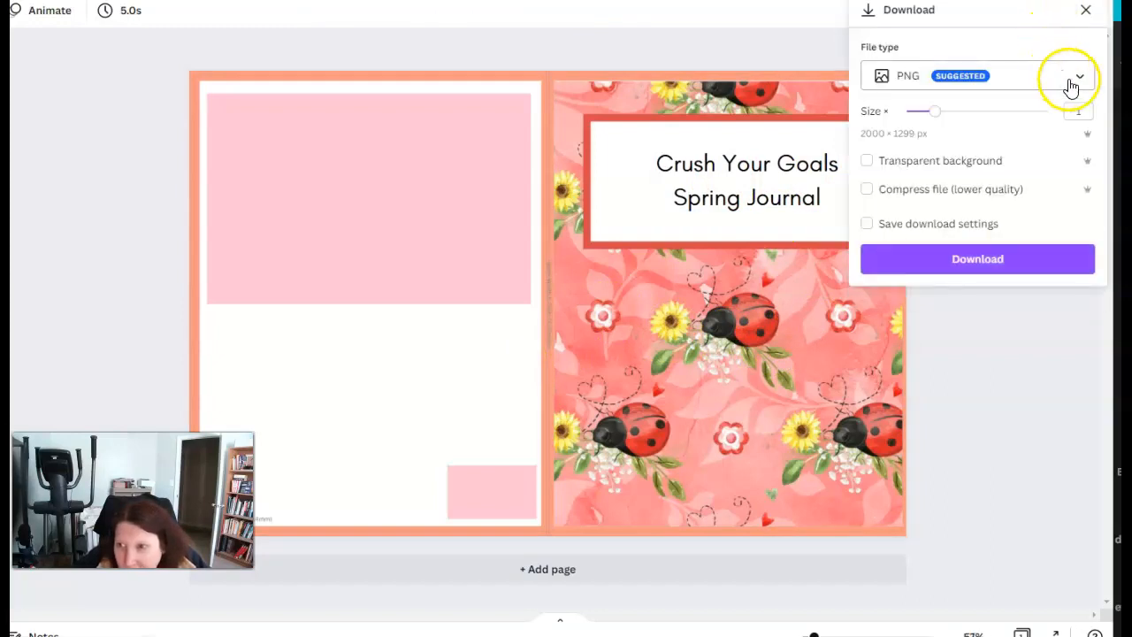
left_click(1072, 83)
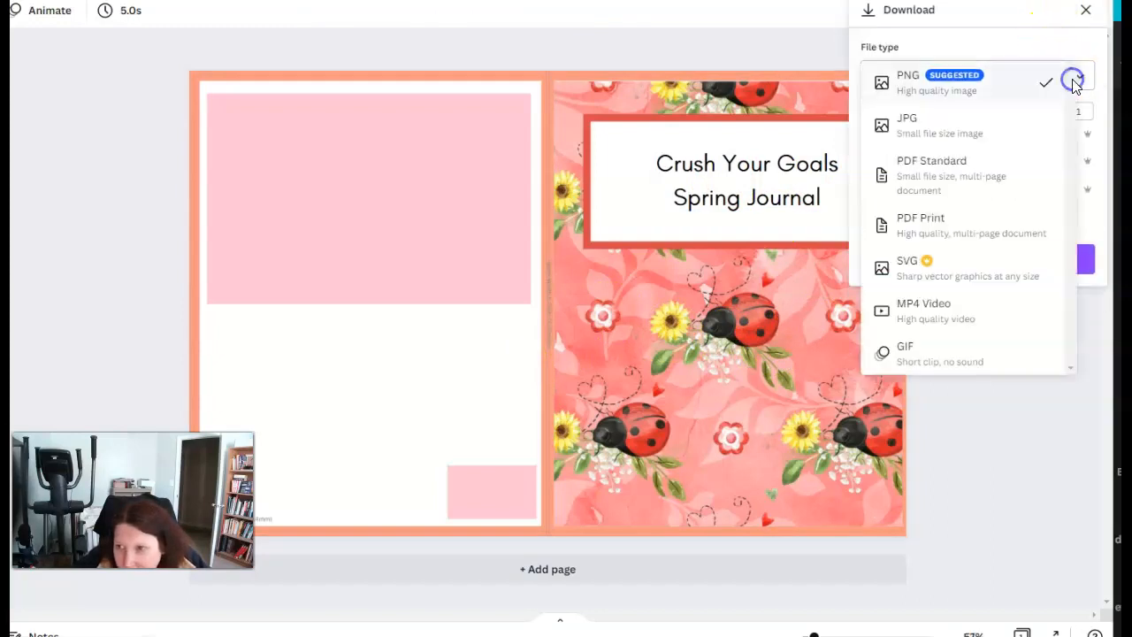
left_click(1015, 93)
left_click(1035, 256)
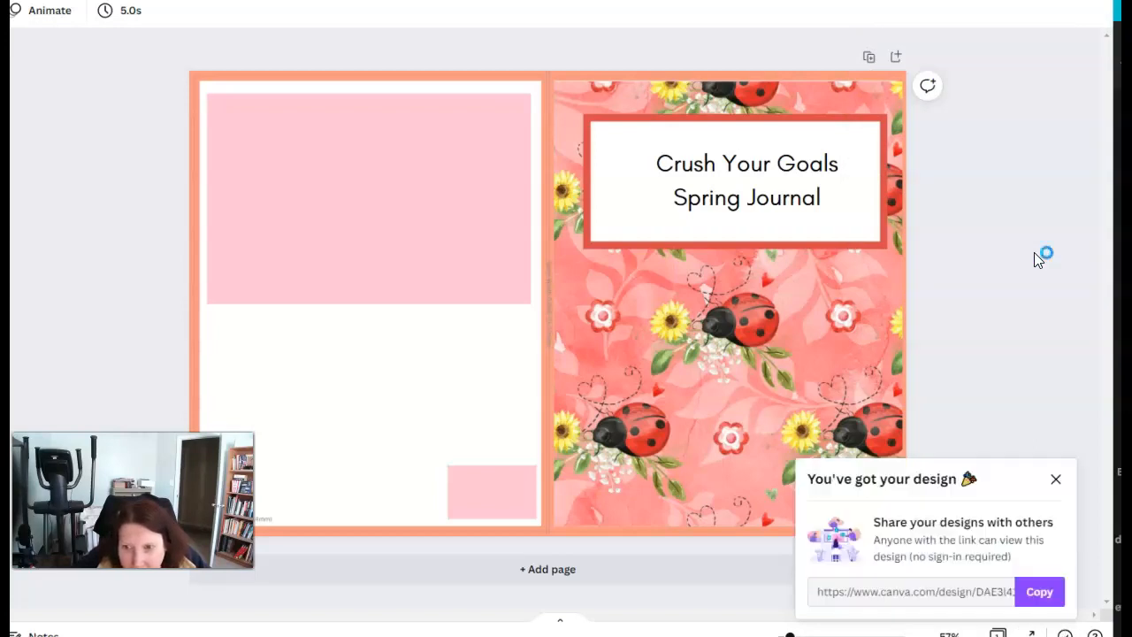
Center the title text within the front cover's white frame and download the cover again
mouse_move(763, 179)
left_mouse_down()
mouse_move(750, 182)
mouse_move(760, 177)
left_mouse_up()
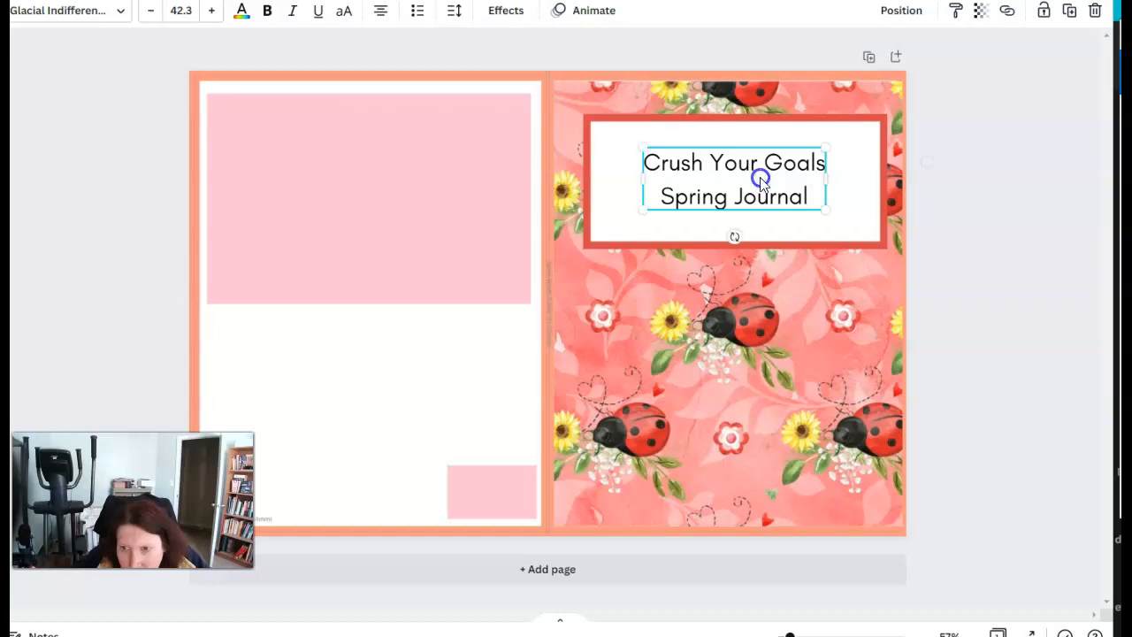
left_click(1000, 202)
left_click(984, 14)
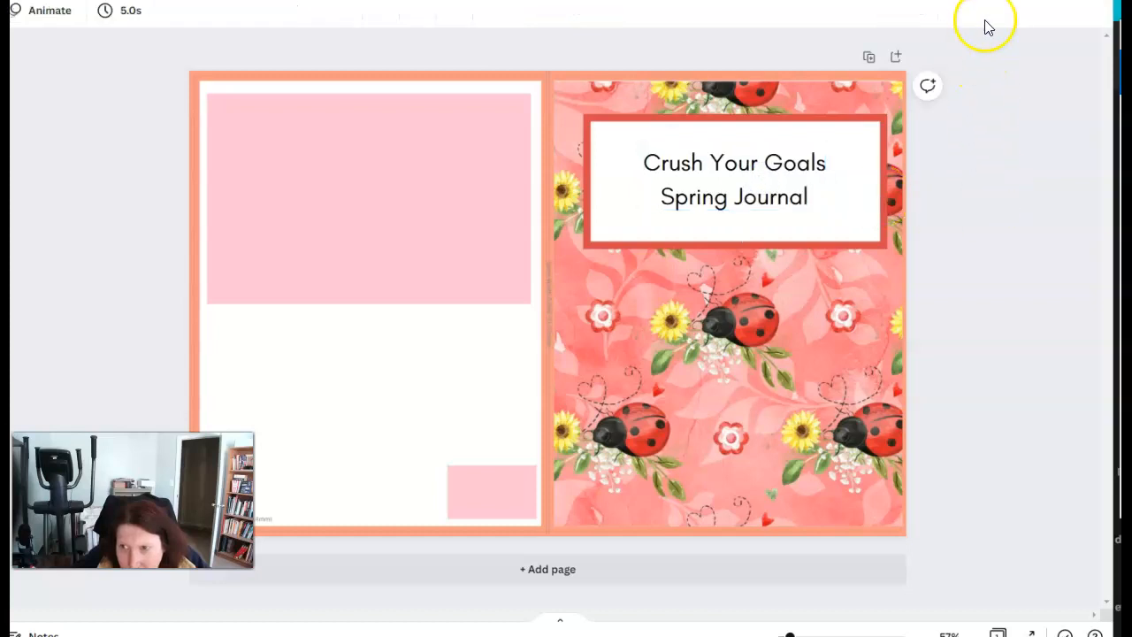
left_click(1036, 121)
left_click(1015, 267)
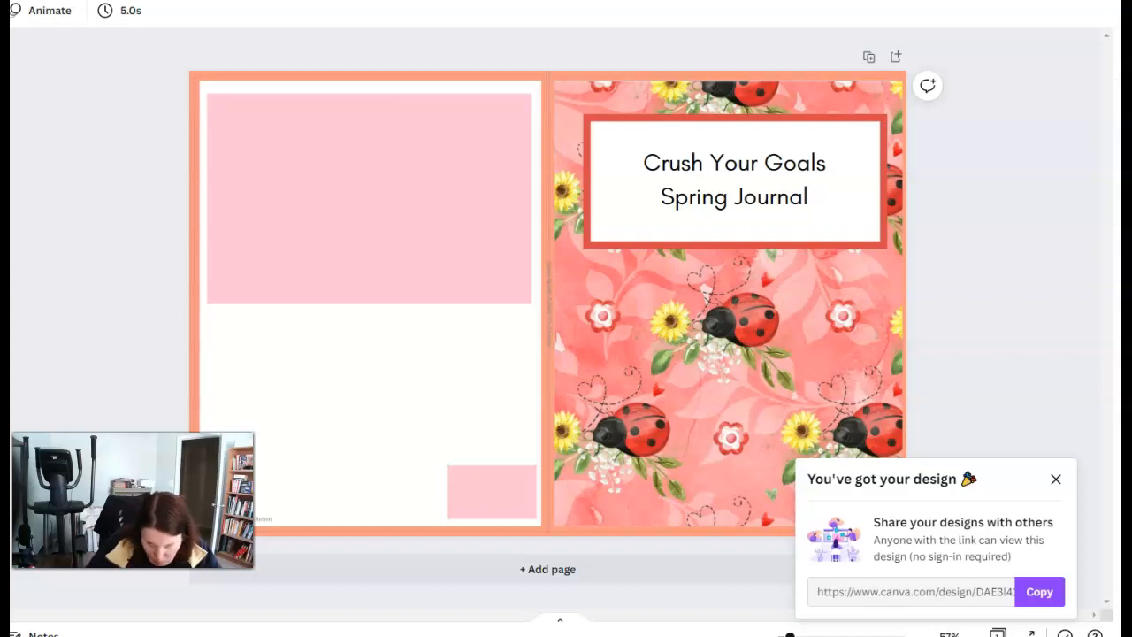
Switch to the Kindle Direct Publishing site, sign in and go to the list of books
left_click_drag(1131, 9, 629, 0)
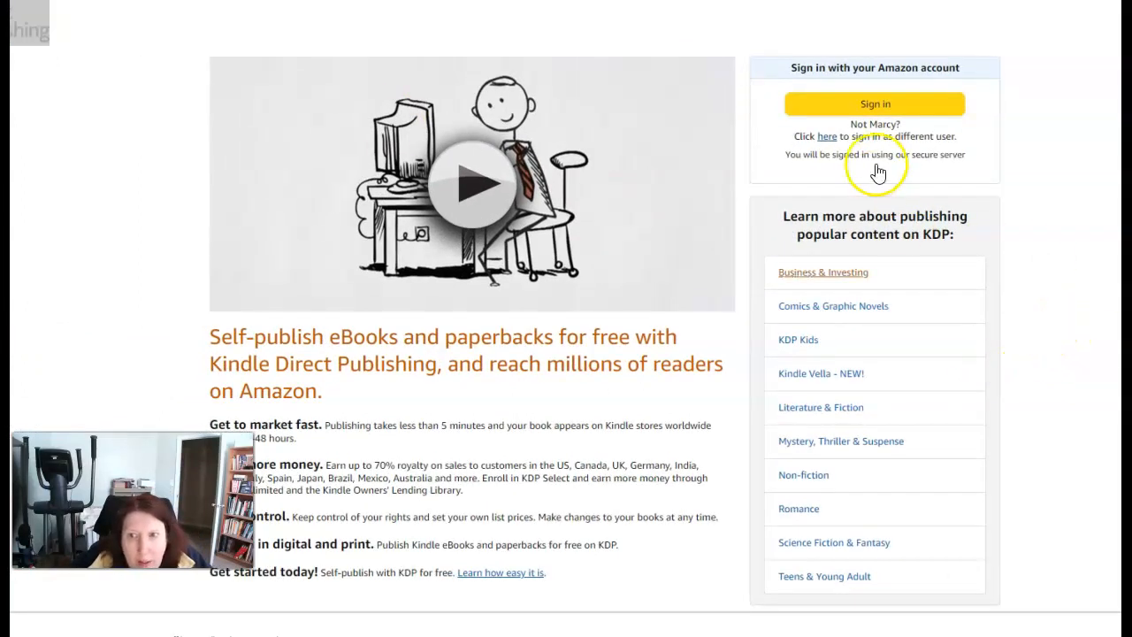
left_click(877, 108)
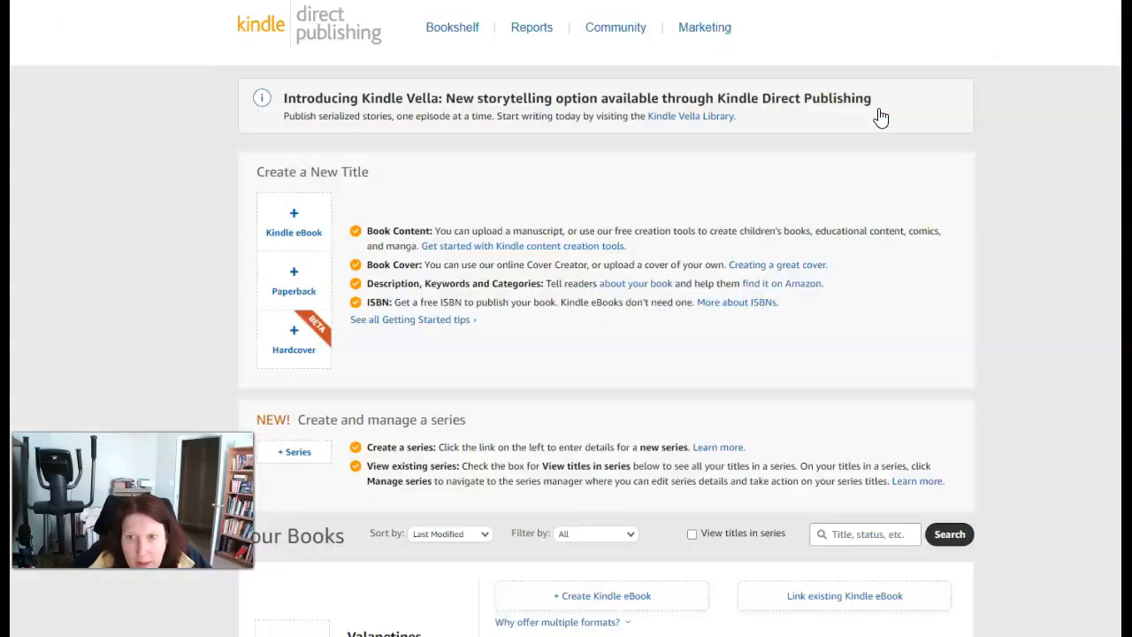
scroll(814, 253, "down", 4)
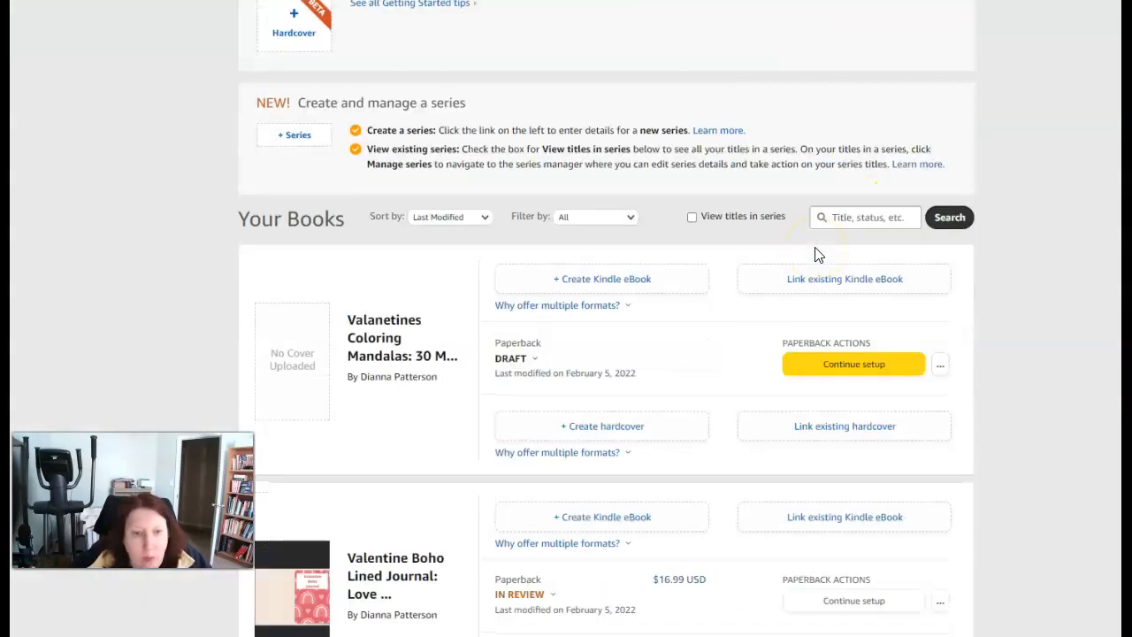
scroll(815, 254, "up", 2)
scroll(814, 254, "down", 5)
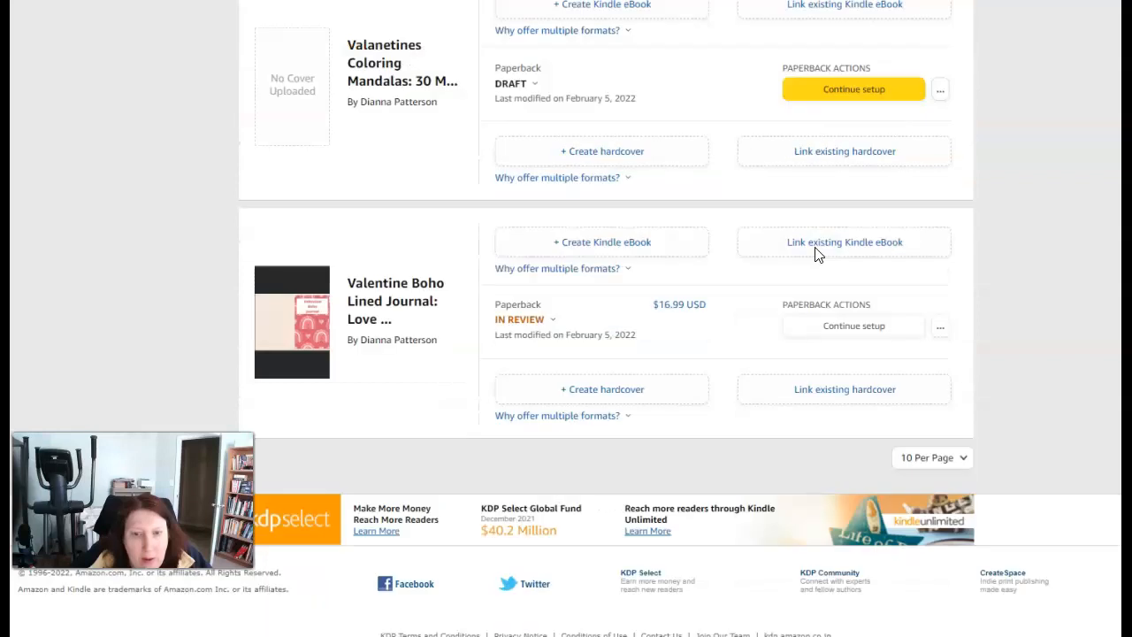
left_click(528, 321)
left_click(902, 364)
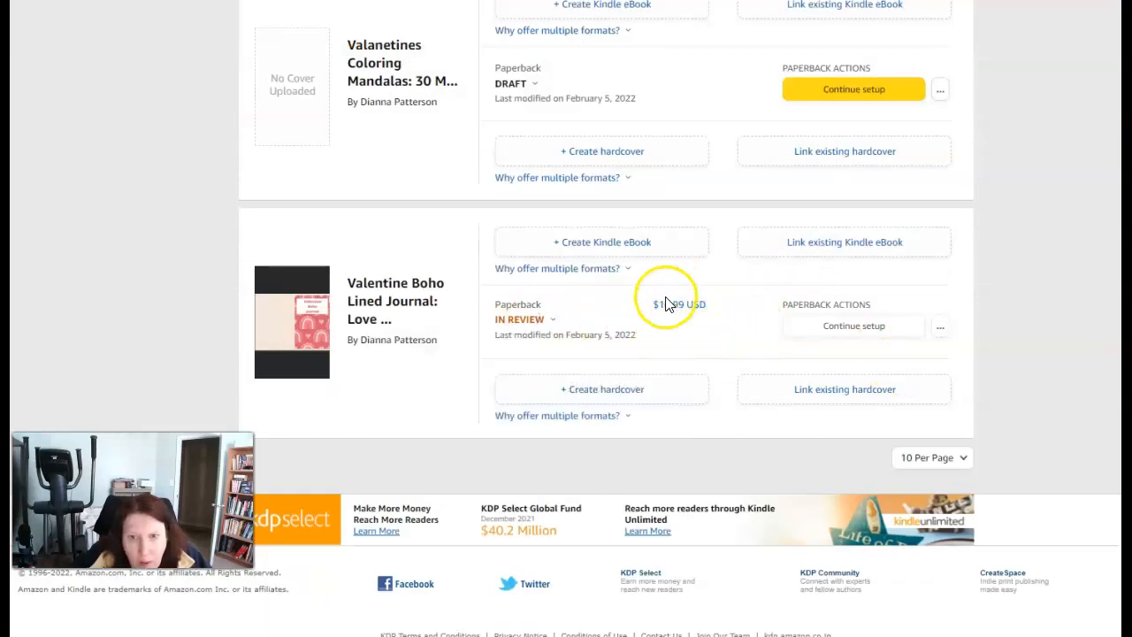
Create a new paperback and enter "Crush Your Goals Spring Journal" as its book title
scroll(693, 318, "up", 3)
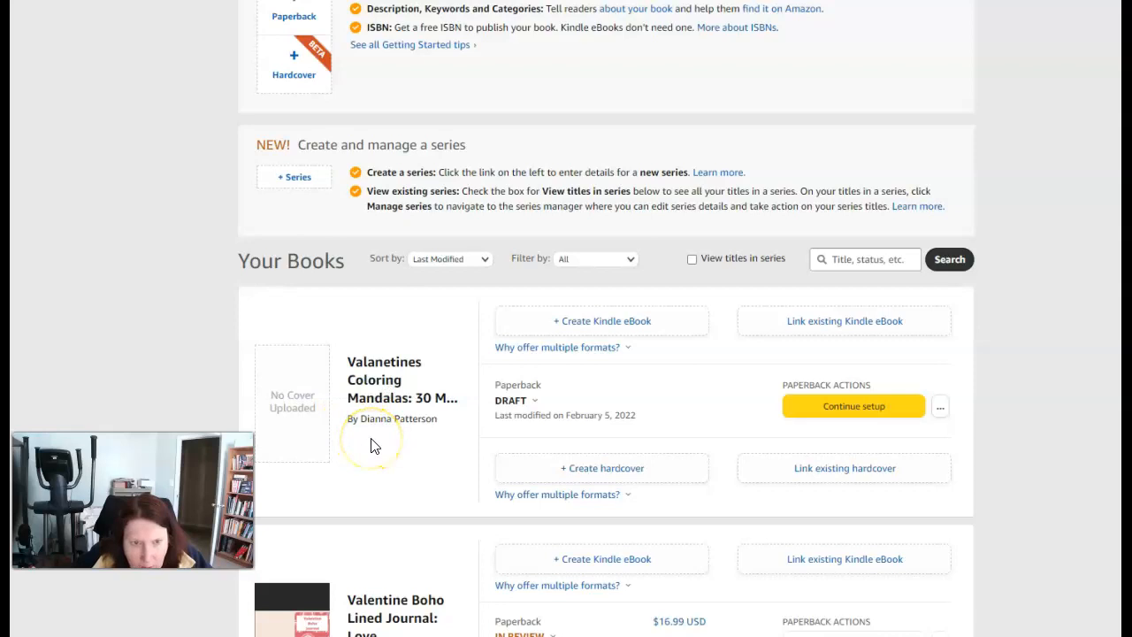
scroll(279, 434, "up", 3)
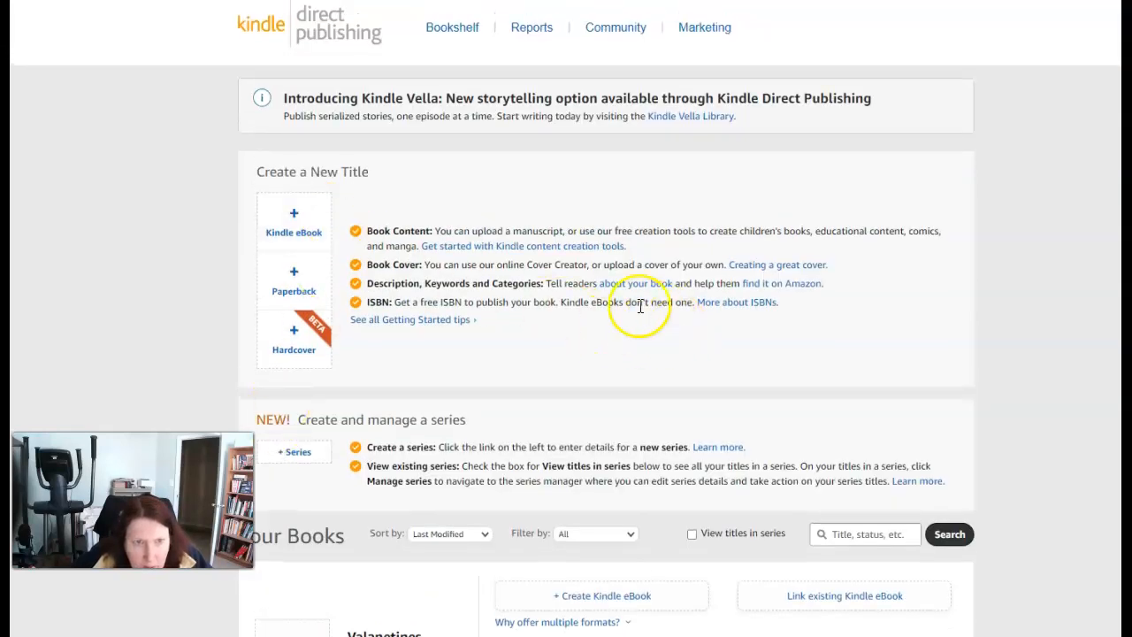
left_click(298, 283)
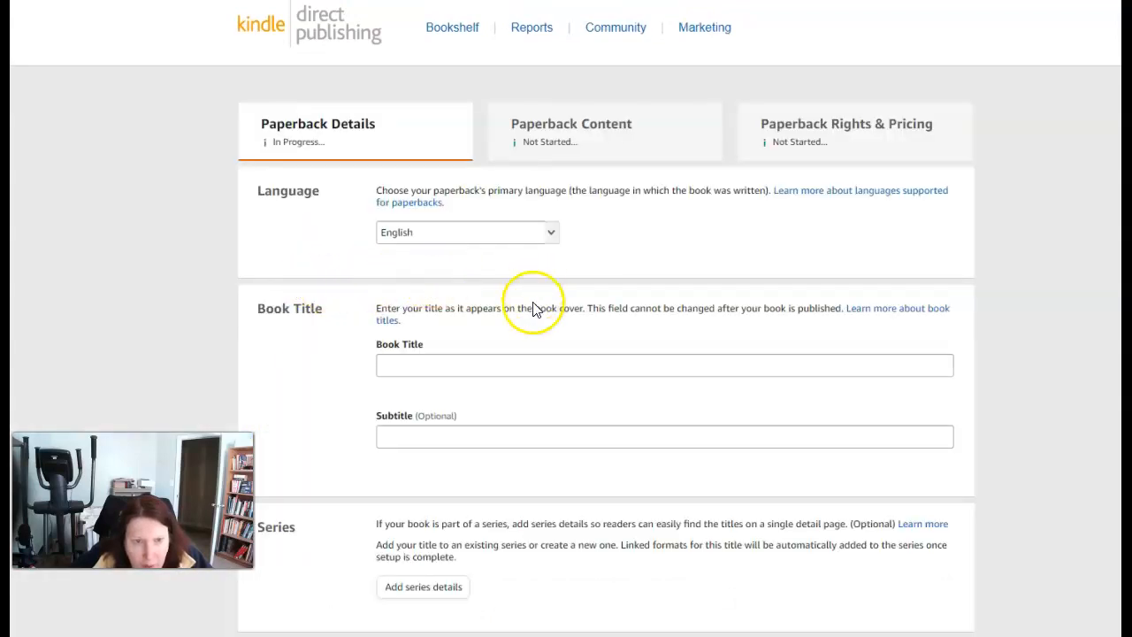
left_click(514, 364)
type("Crush Your Goals Spring ")
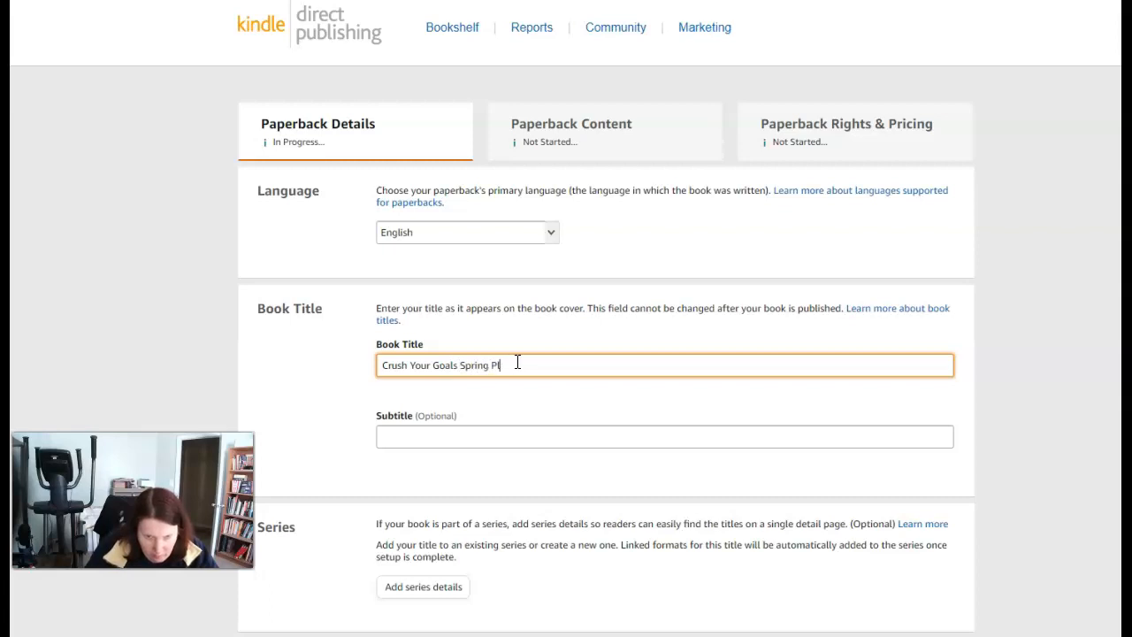
type("Journ")
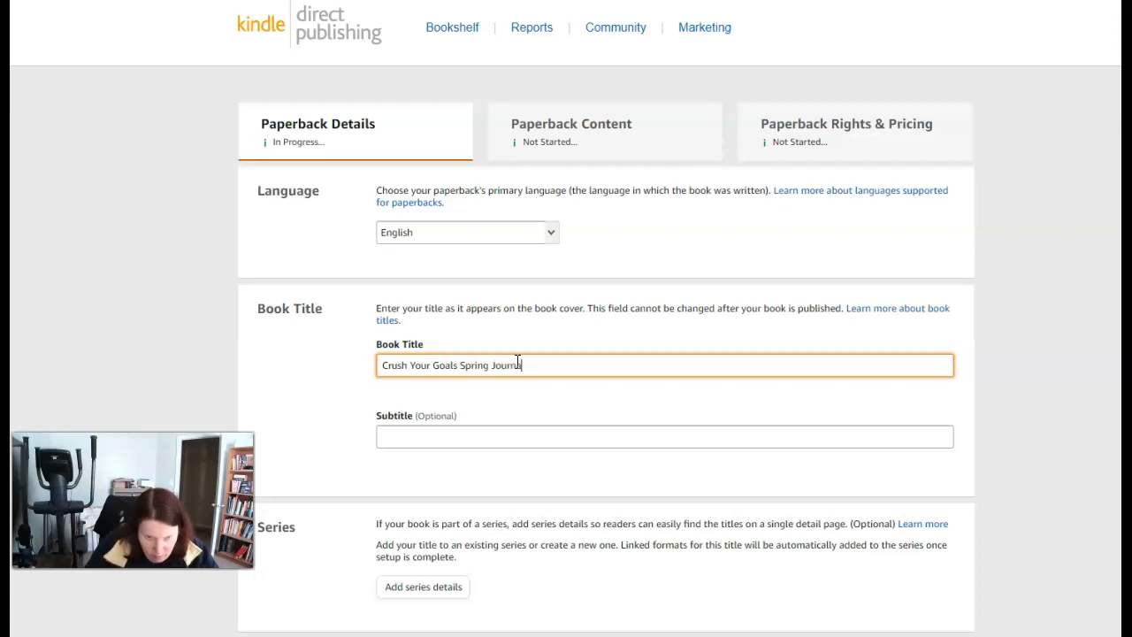
type("al")
Enter the primary author's first name in the paperback details and leave the middle name blank
scroll(517, 362, "down", 3)
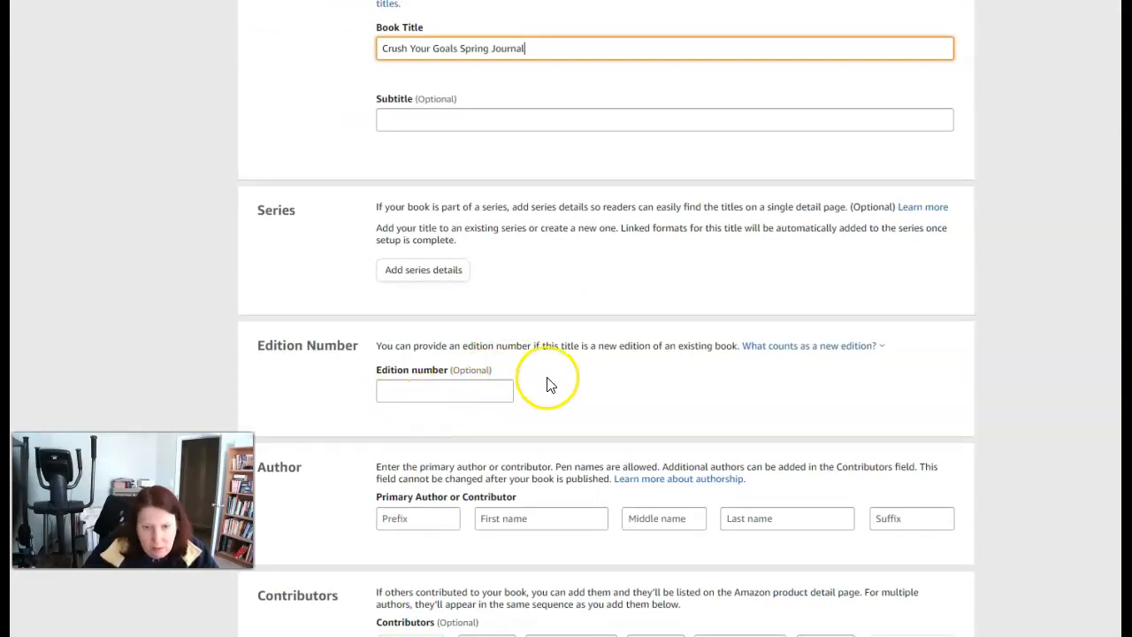
scroll(546, 385, "down", 1)
scroll(547, 380, "down", 1)
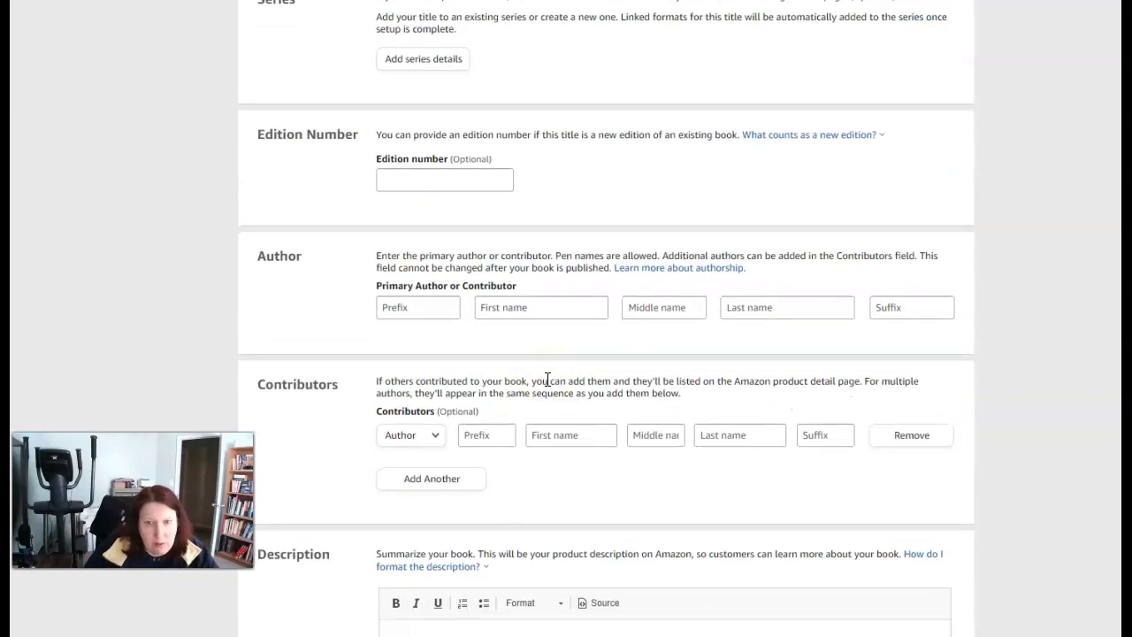
left_click(556, 308)
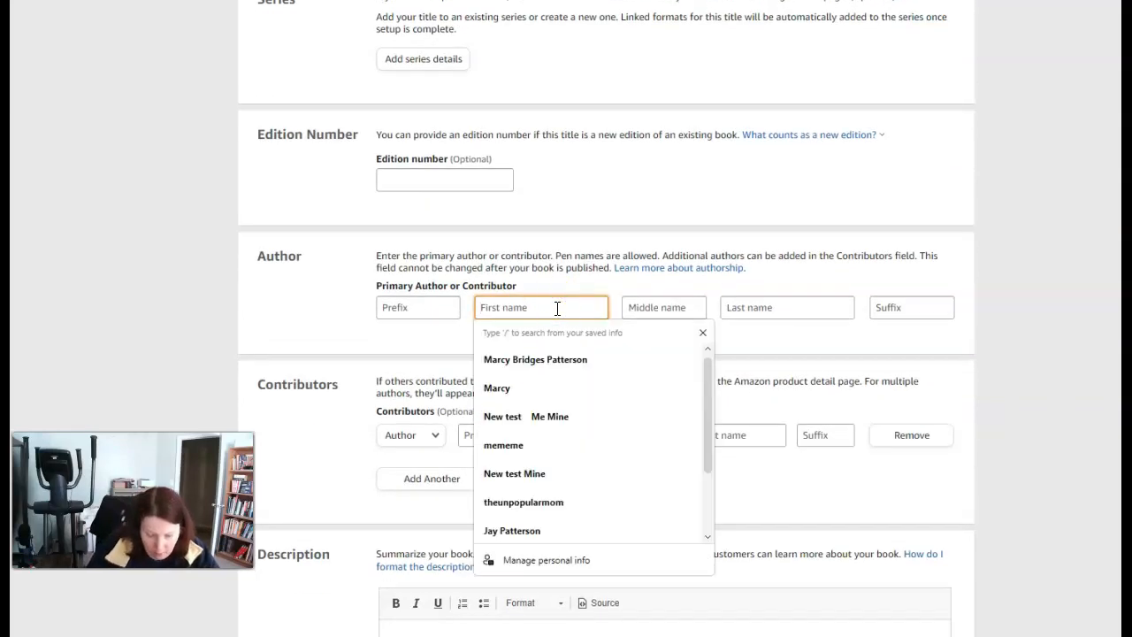
type("Dianna")
key("Tab")
key("Tab")
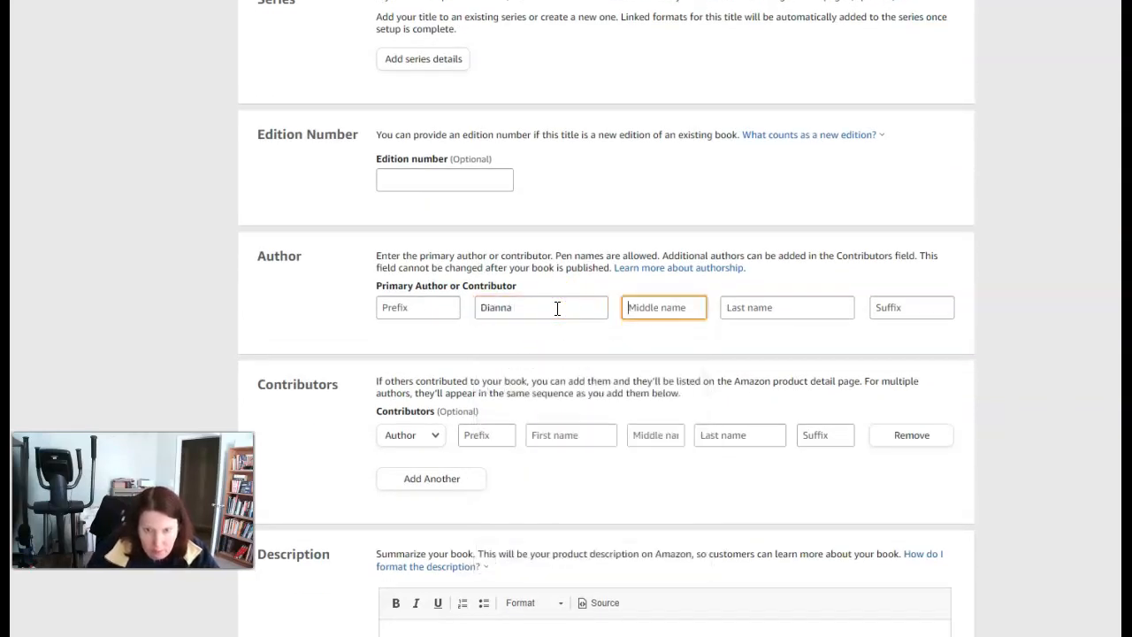